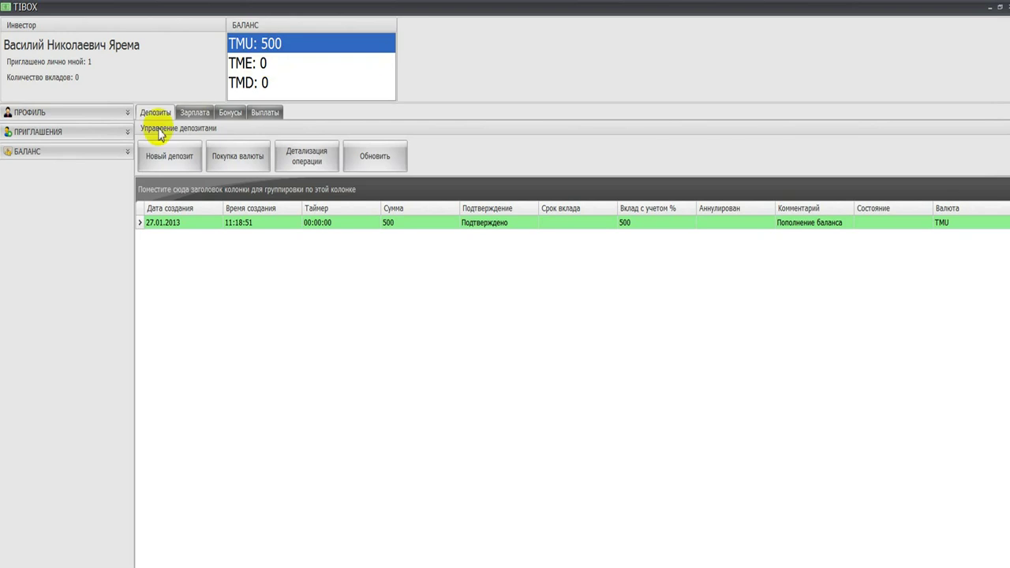
# Step: Expand the БАЛАНС sidebar section and open the Новый депозит form
pyautogui.click(128, 151)
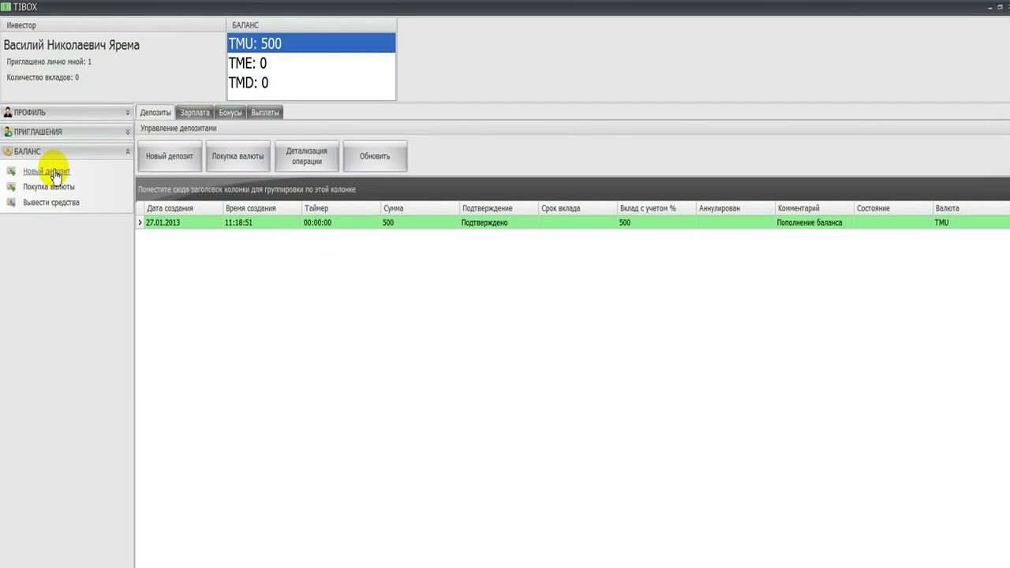
pyautogui.click(55, 174)
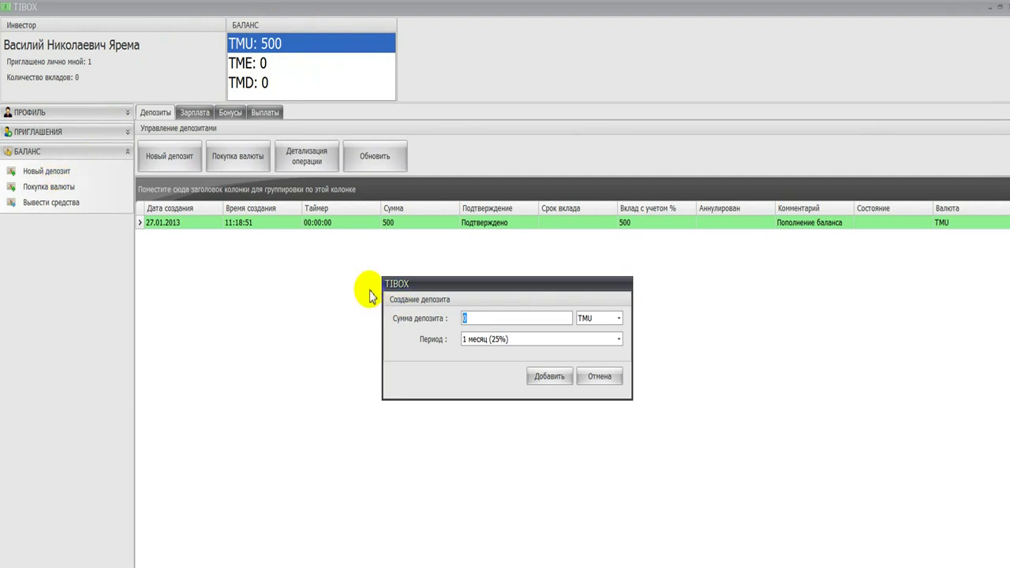
# Step: Create a 400 TMU deposit for 1 месяц (25%), keeping TMU as the currency
pyautogui.click(495, 318)
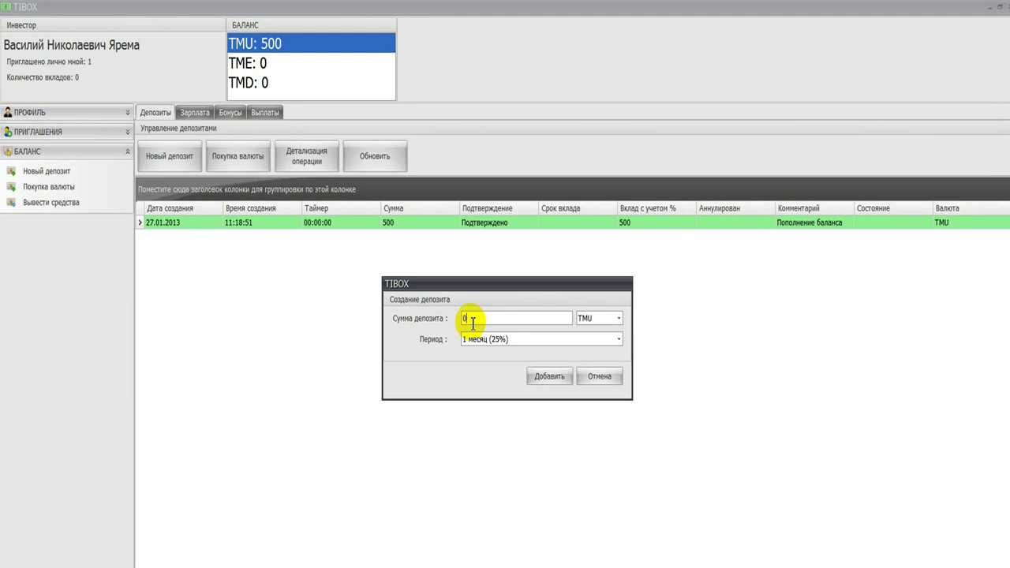
pyautogui.write('00')
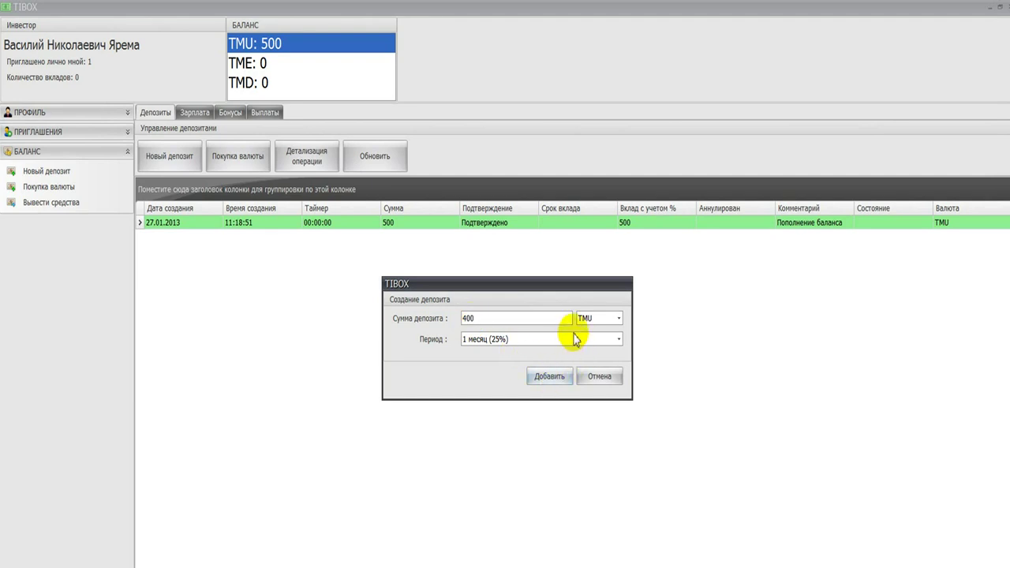
pyautogui.click(619, 319)
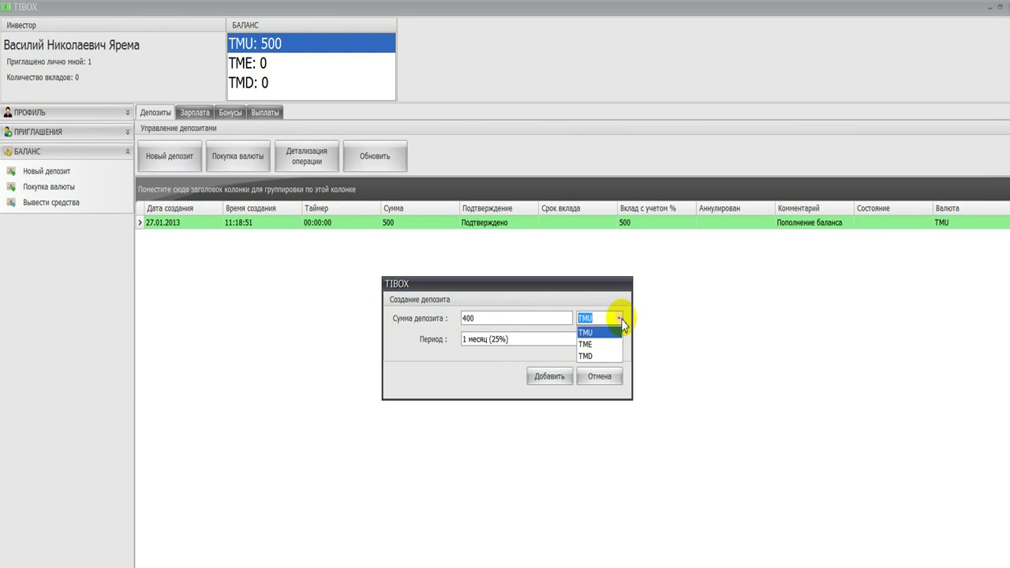
pyautogui.click(621, 320)
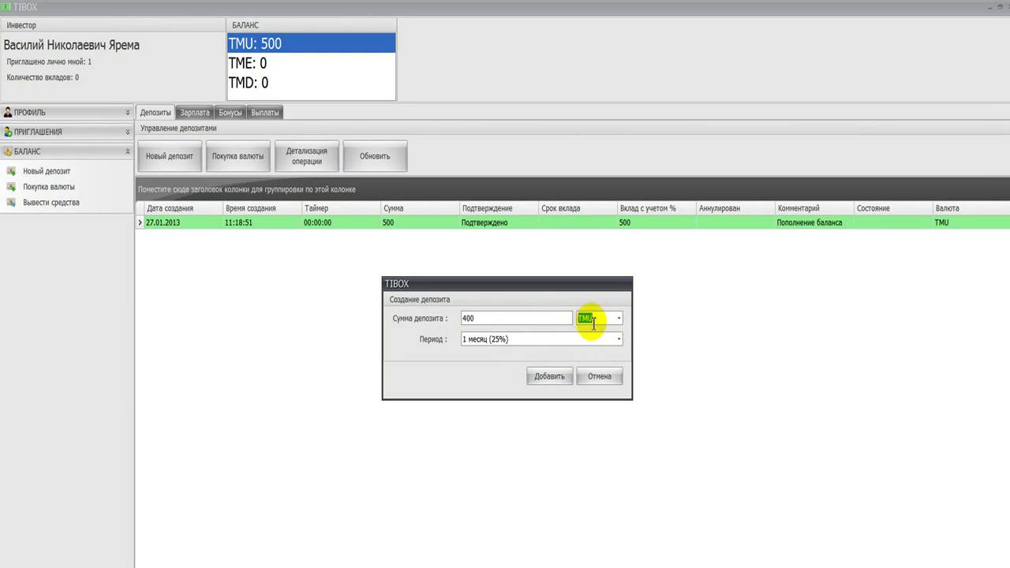
pyautogui.click(618, 320)
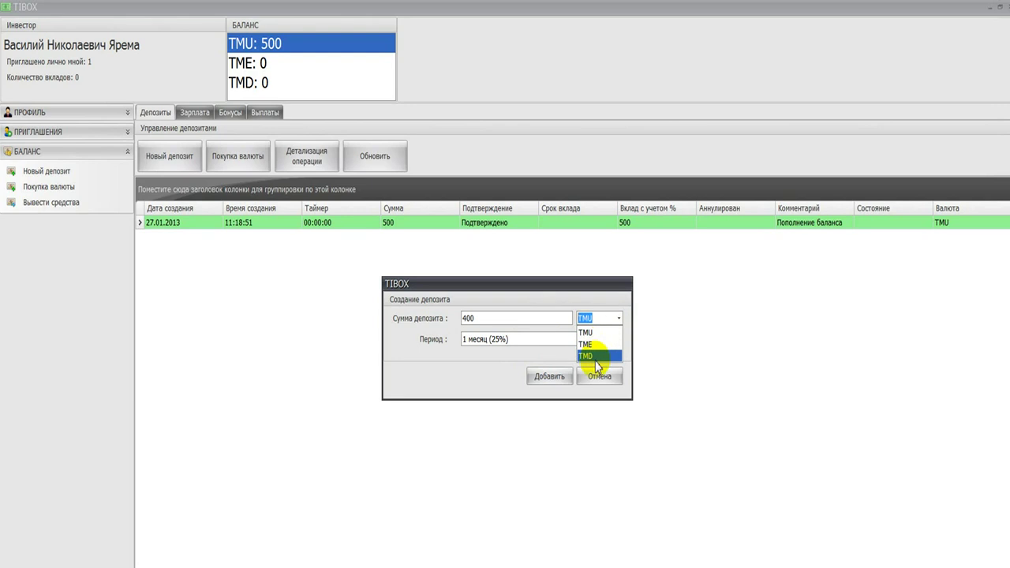
pyautogui.click(629, 348)
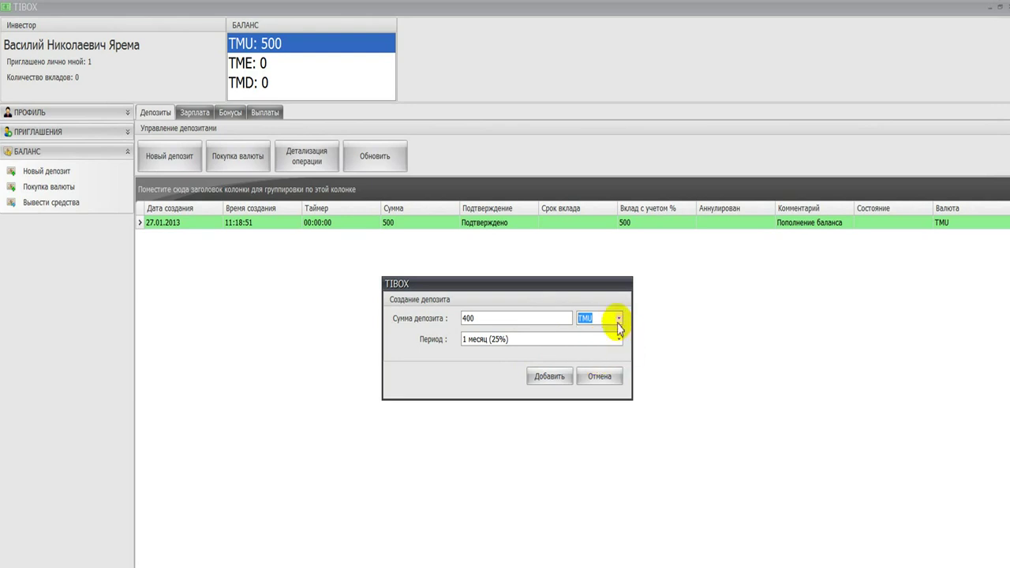
pyautogui.click(618, 321)
pyautogui.click(619, 322)
pyautogui.click(604, 321)
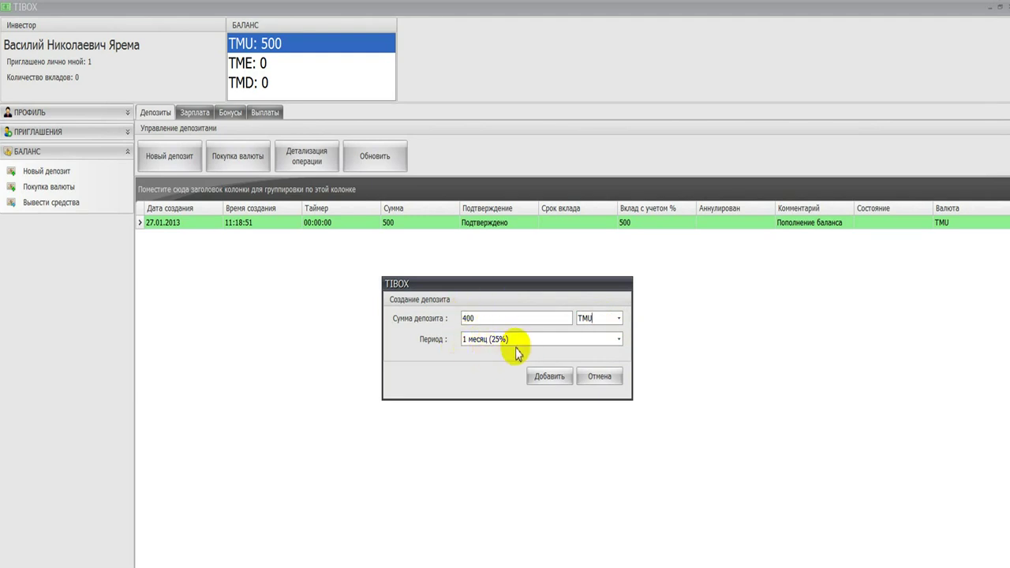
pyautogui.click(544, 380)
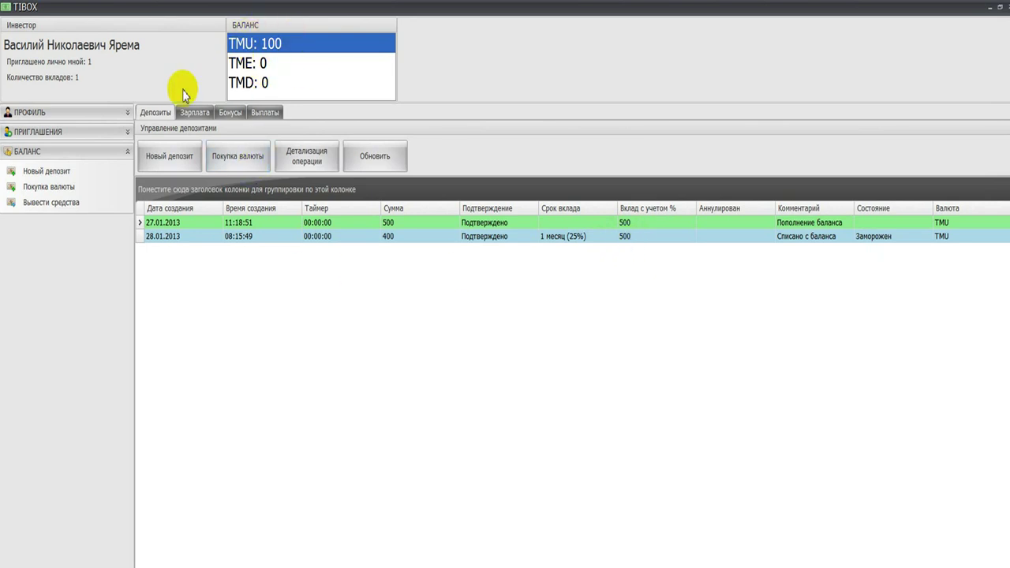
# Step: Add a second deposit of 100 TMU for 6 месяцев (55%)
pyautogui.click(64, 169)
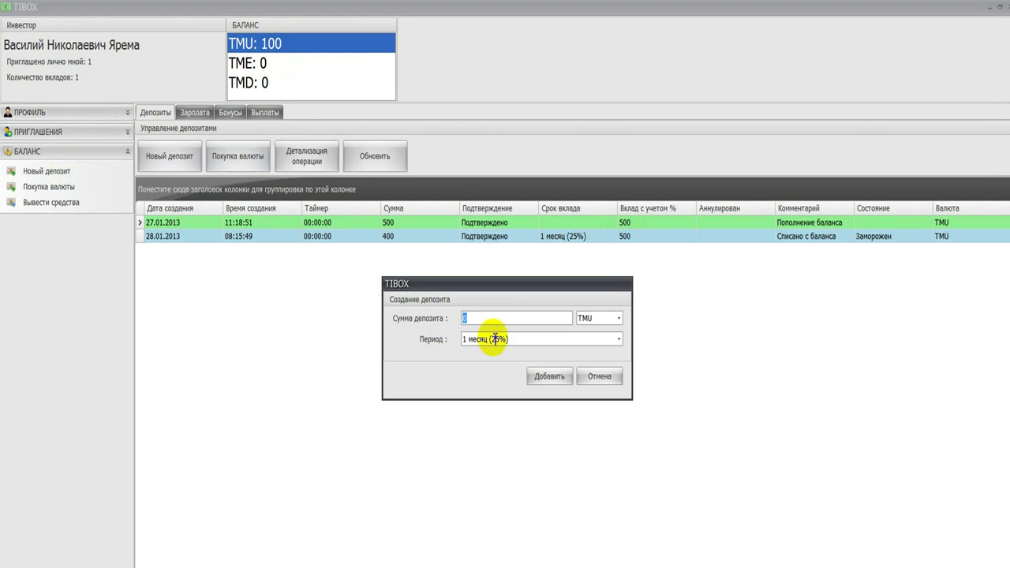
pyautogui.write('100')
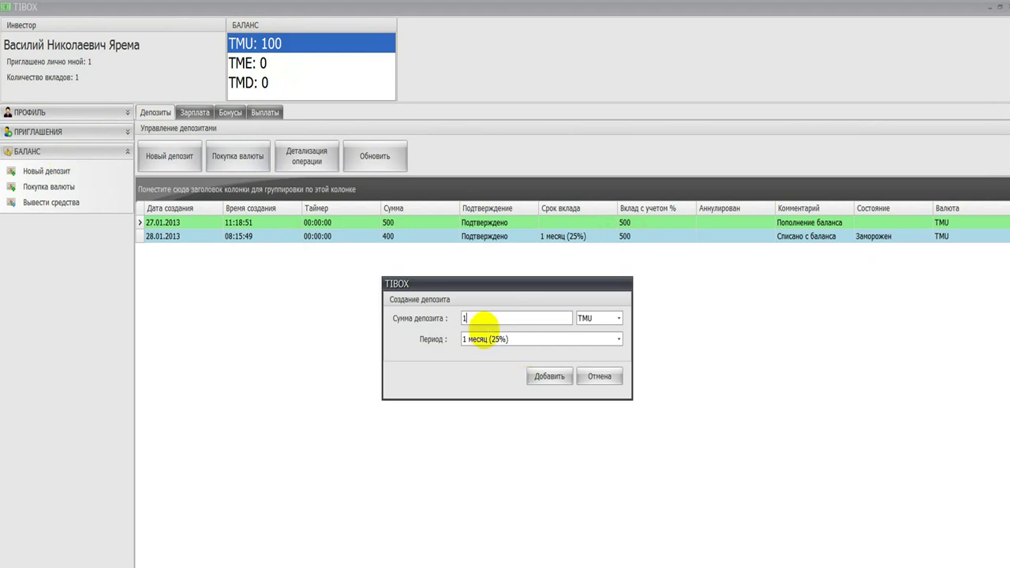
pyautogui.click(619, 342)
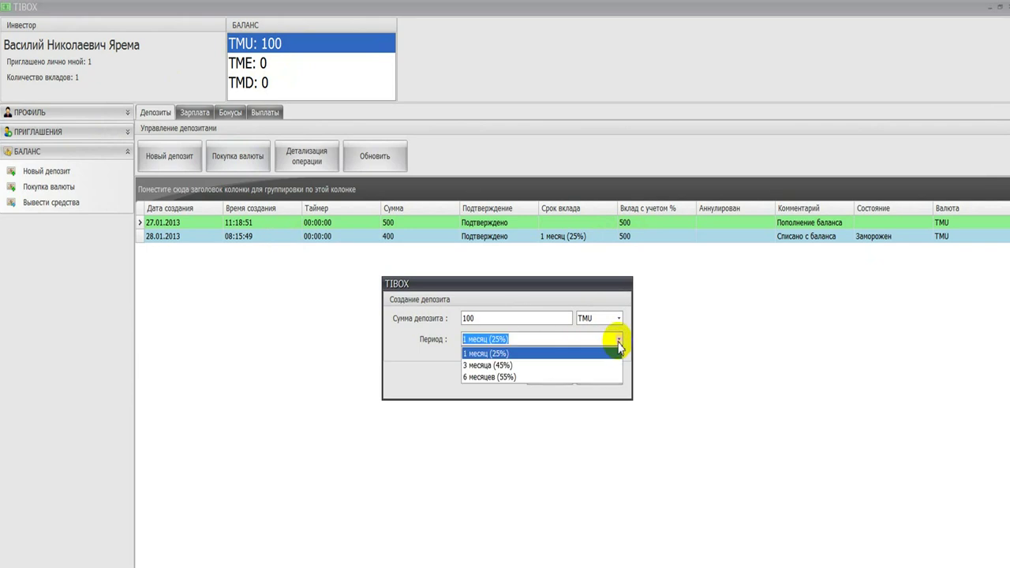
pyautogui.click(606, 377)
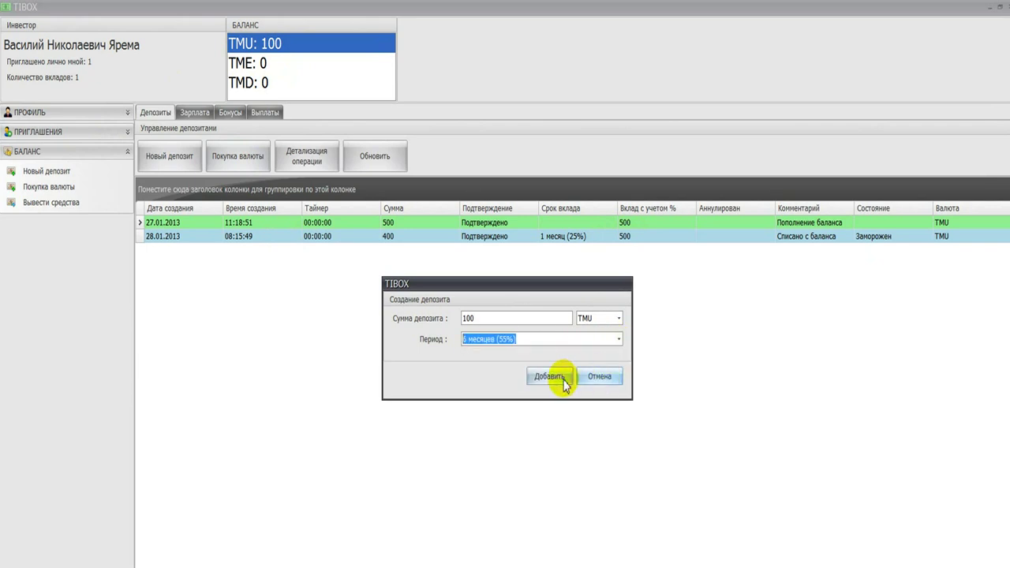
pyautogui.click(553, 378)
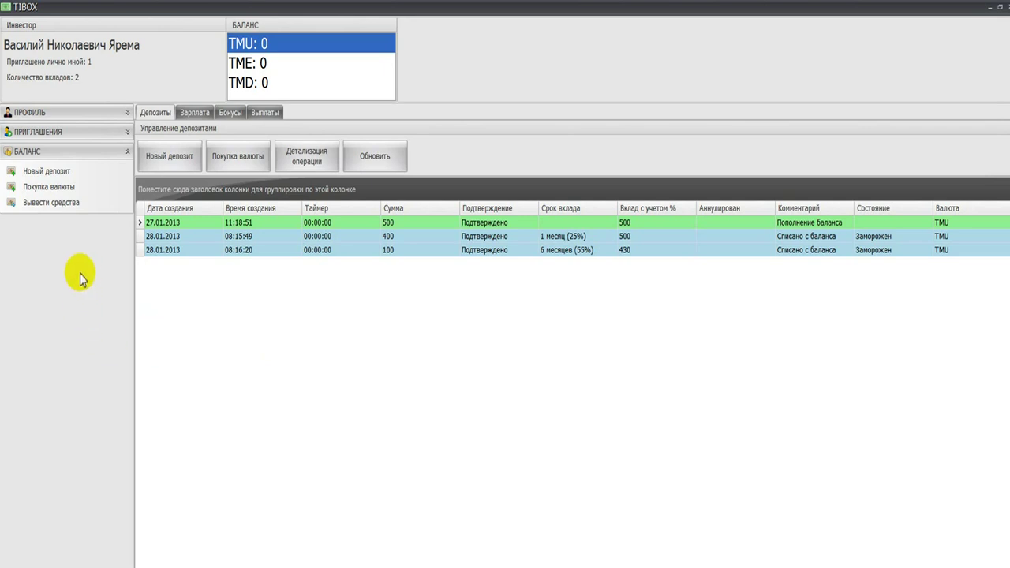
pyautogui.click(68, 212)
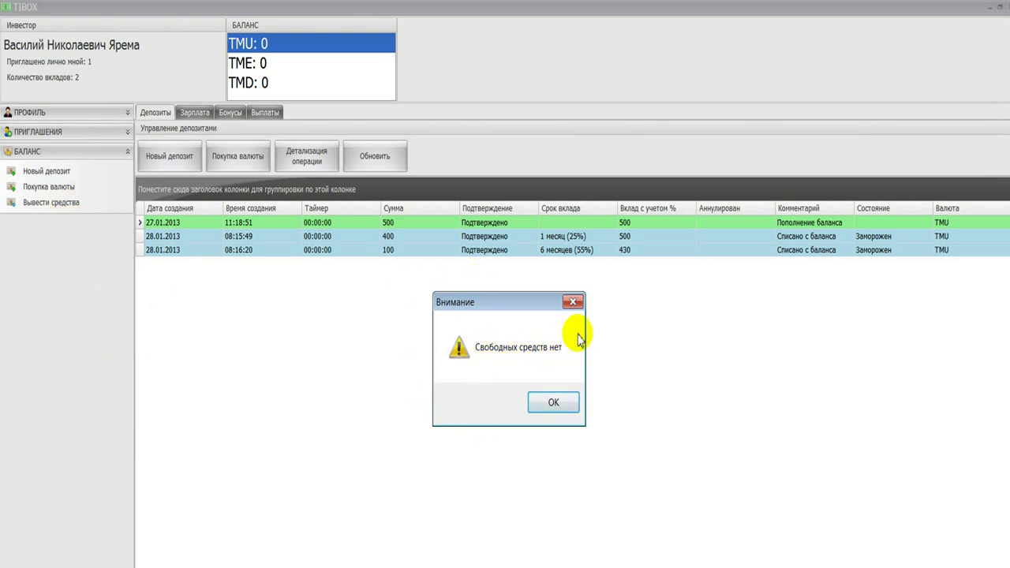
pyautogui.click(563, 409)
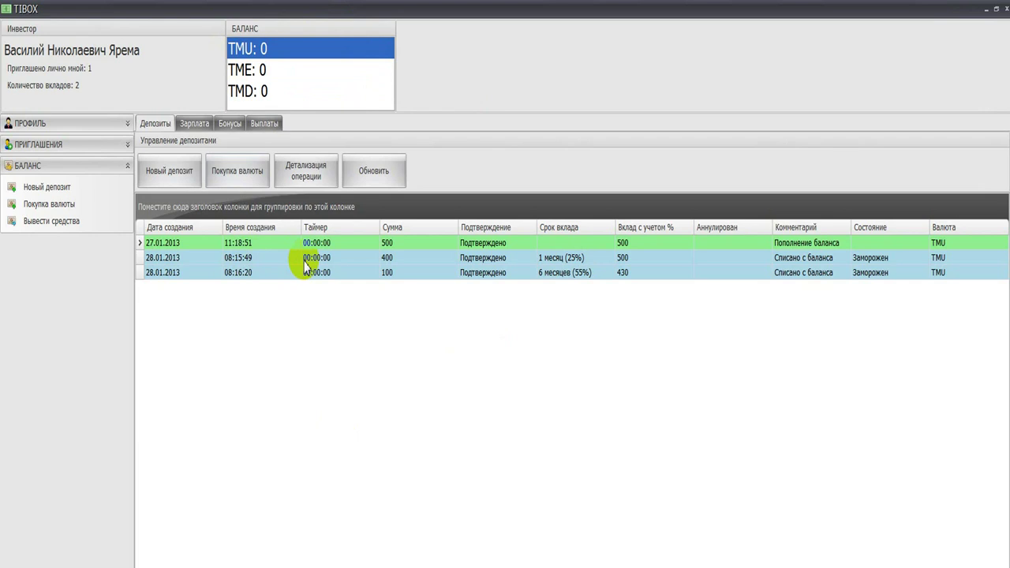
pyautogui.click(281, 50)
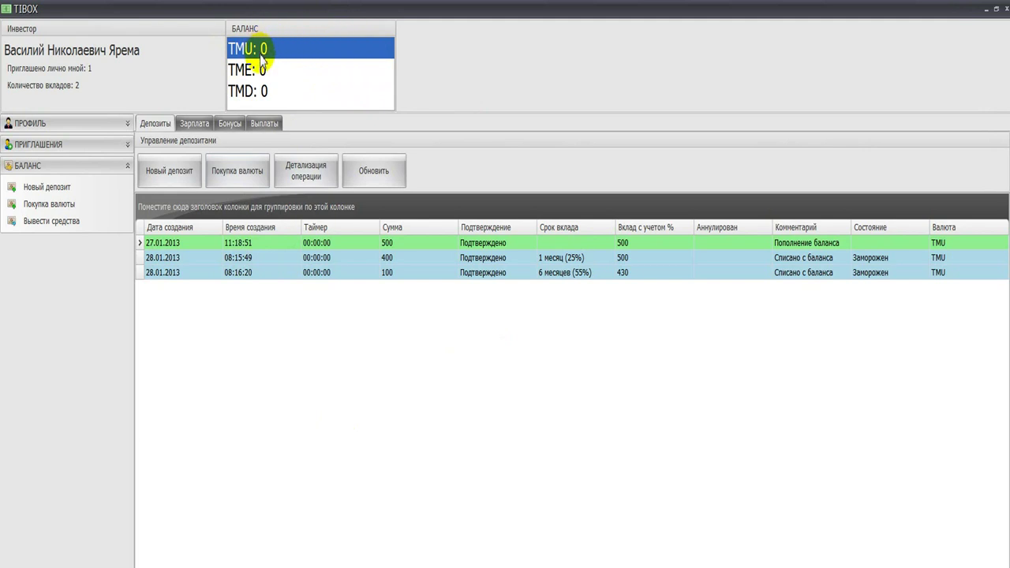
pyautogui.click(302, 59)
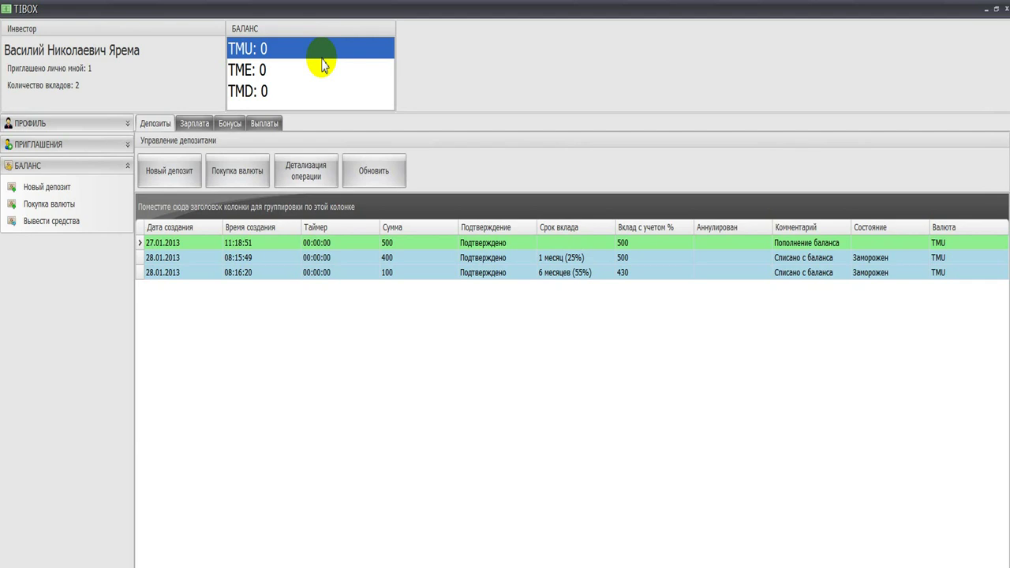
pyautogui.click(193, 124)
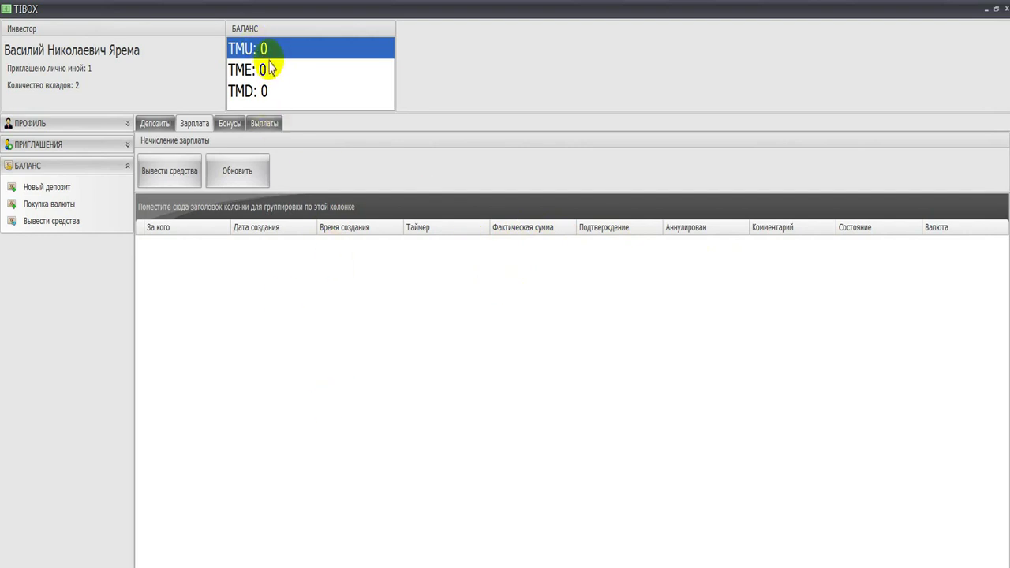
pyautogui.click(161, 121)
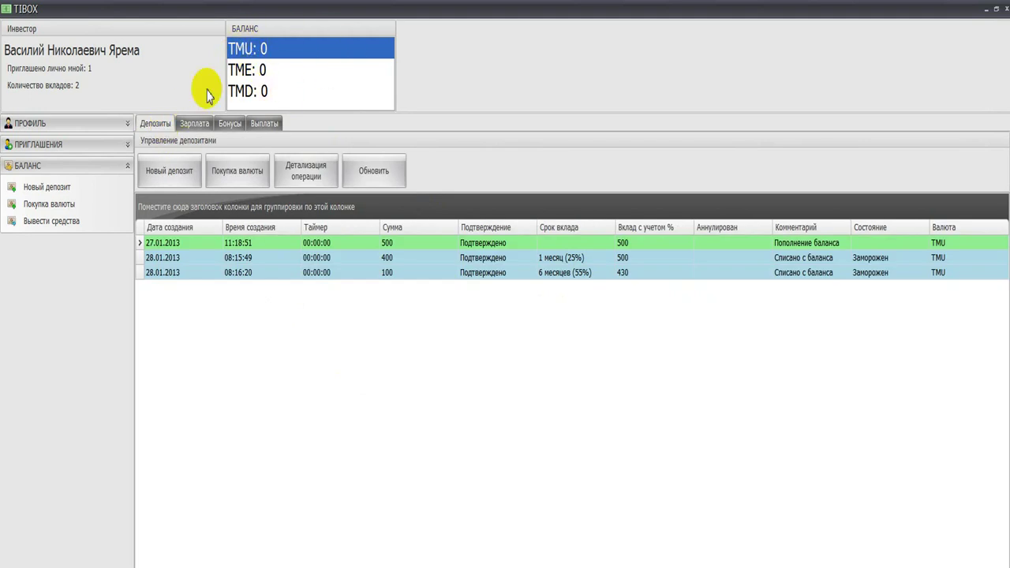
pyautogui.click(71, 222)
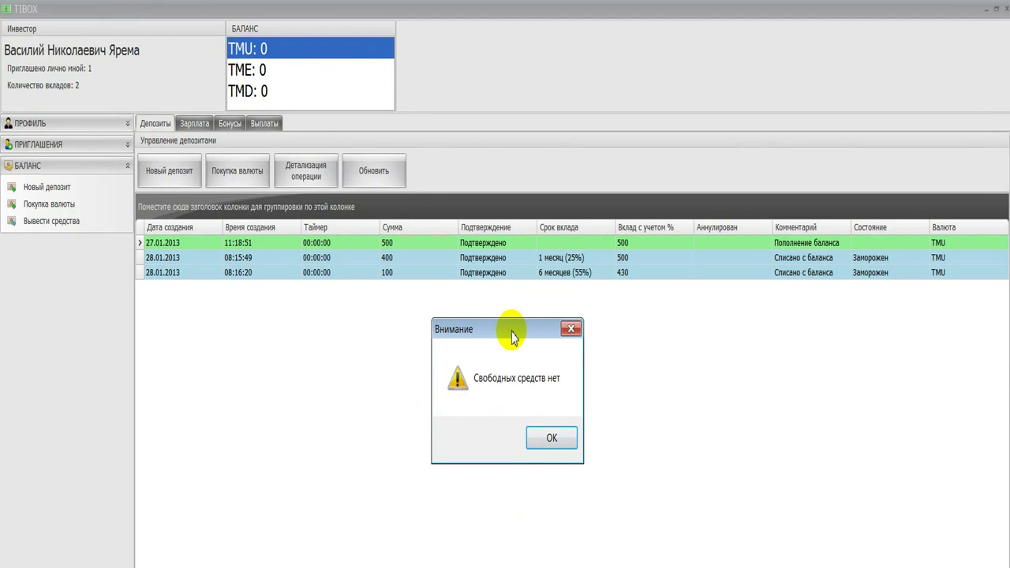
pyautogui.click(550, 439)
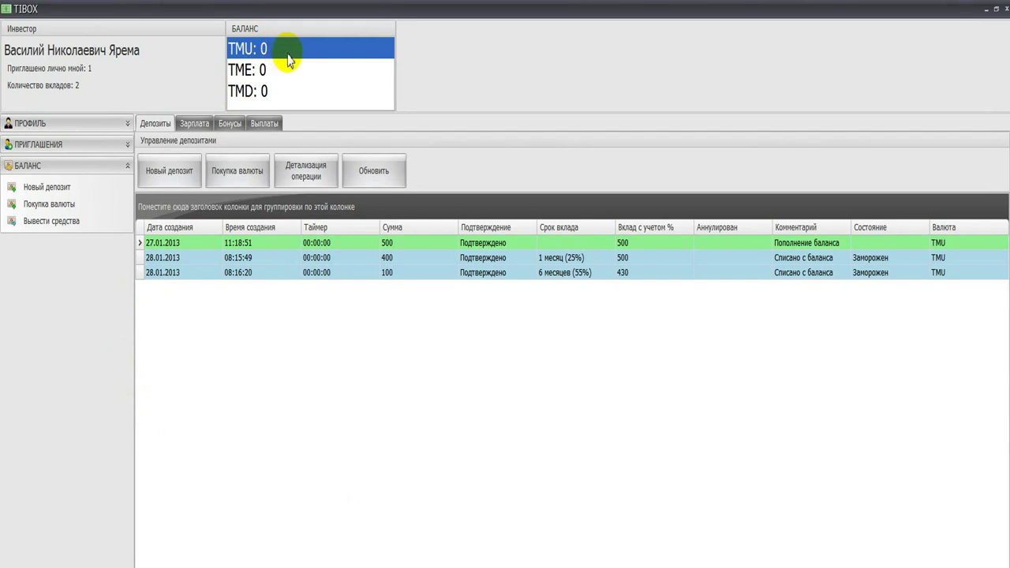
pyautogui.click(61, 189)
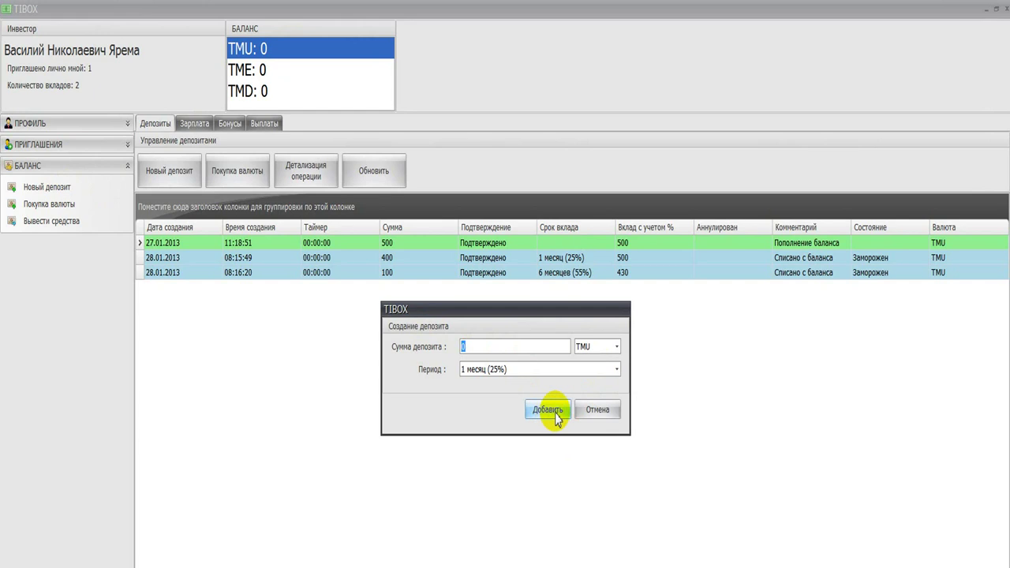
pyautogui.click(598, 410)
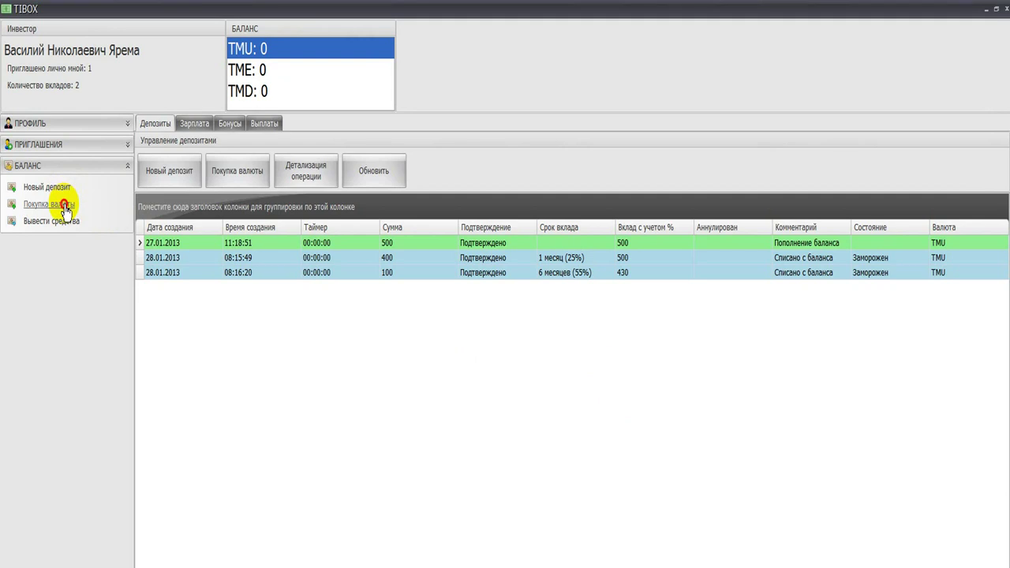
# Step: Submit a 500 Гривна internal currency purchase via Дельта Банк
pyautogui.click(49, 204)
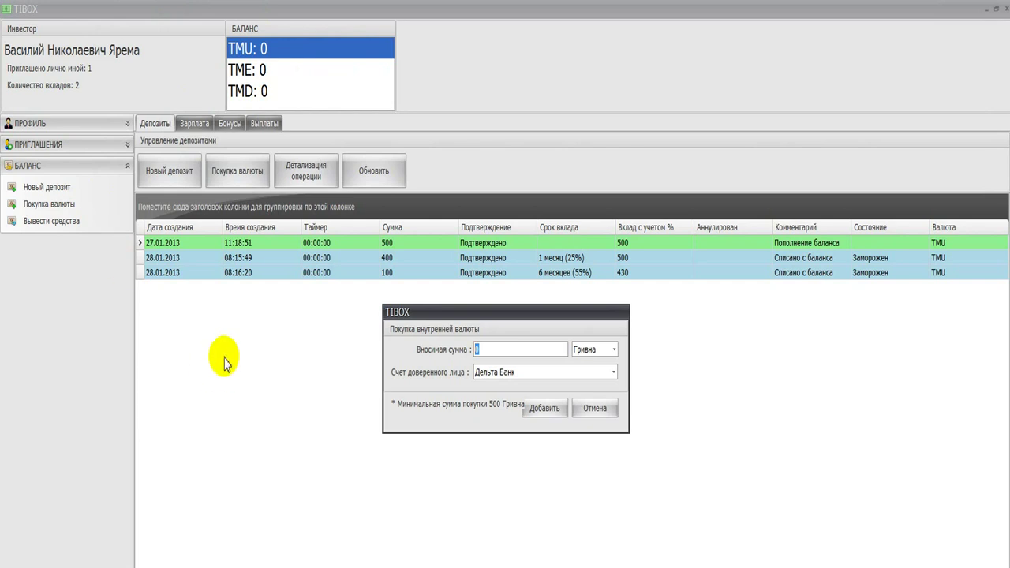
pyautogui.click(615, 351)
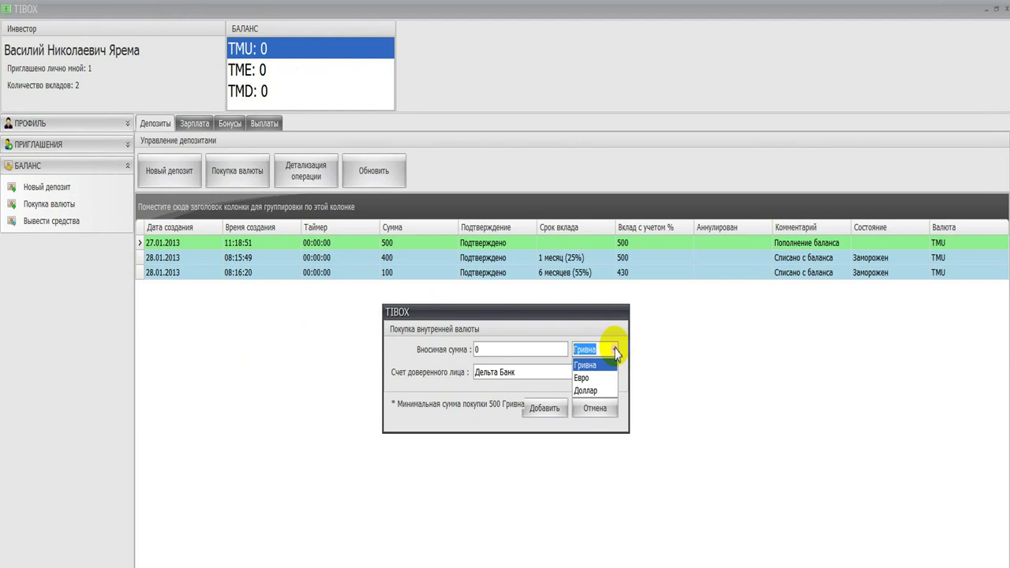
pyautogui.click(513, 353)
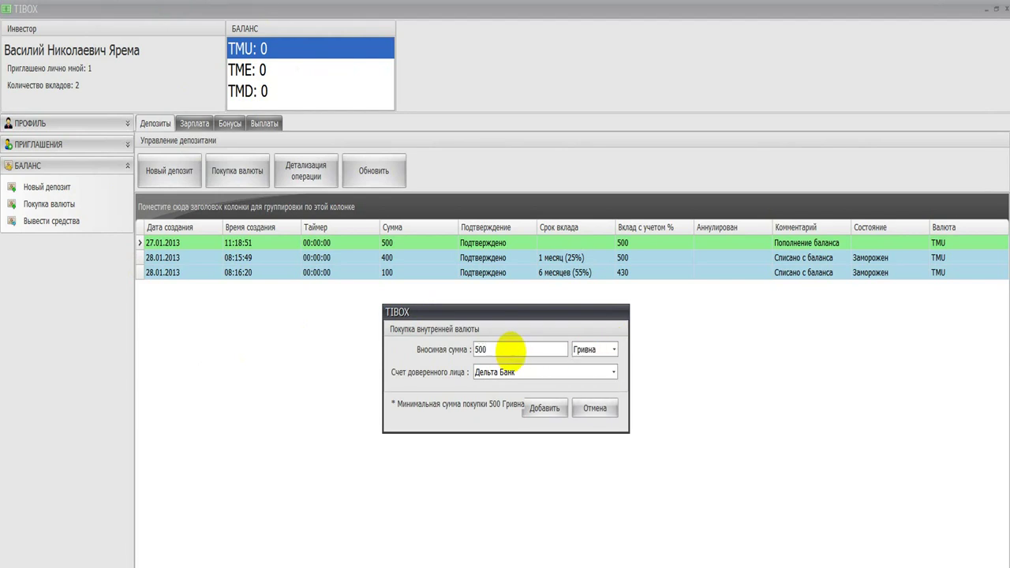
pyautogui.click(540, 412)
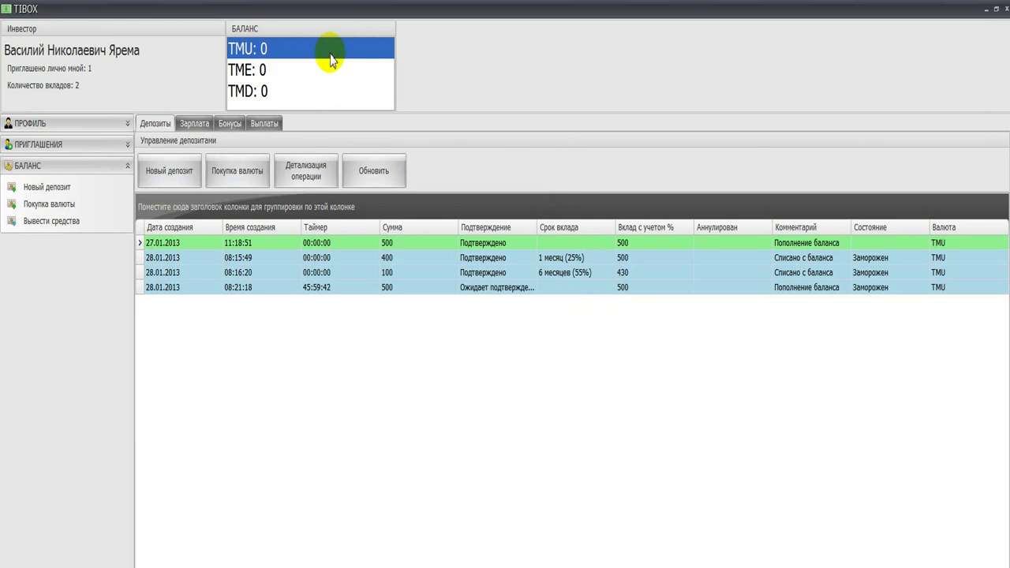
# Step: Open and cancel a Создание депозита dialog, then expand the ПРОФИЛЬ section
pyautogui.click(49, 192)
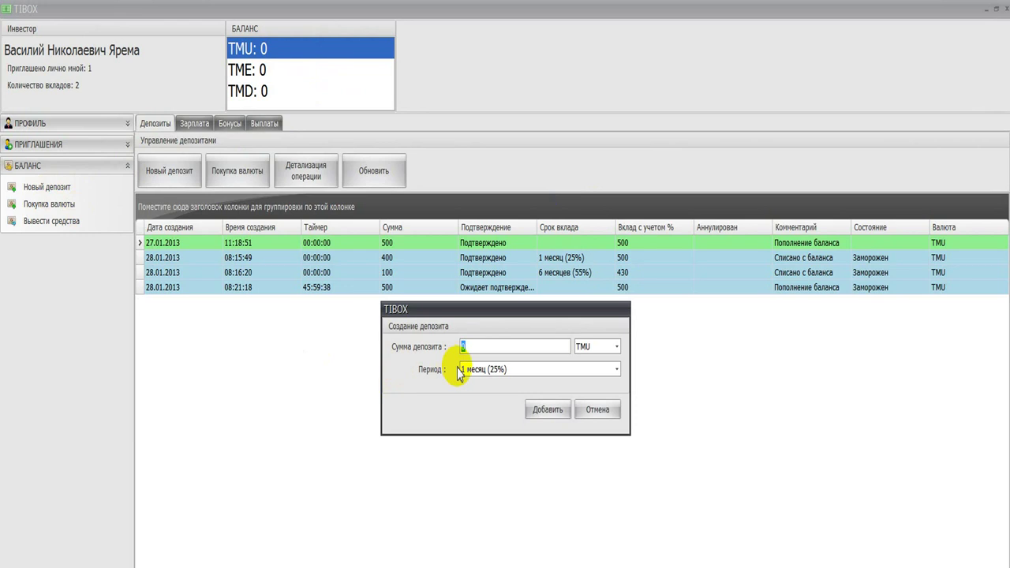
pyautogui.click(598, 412)
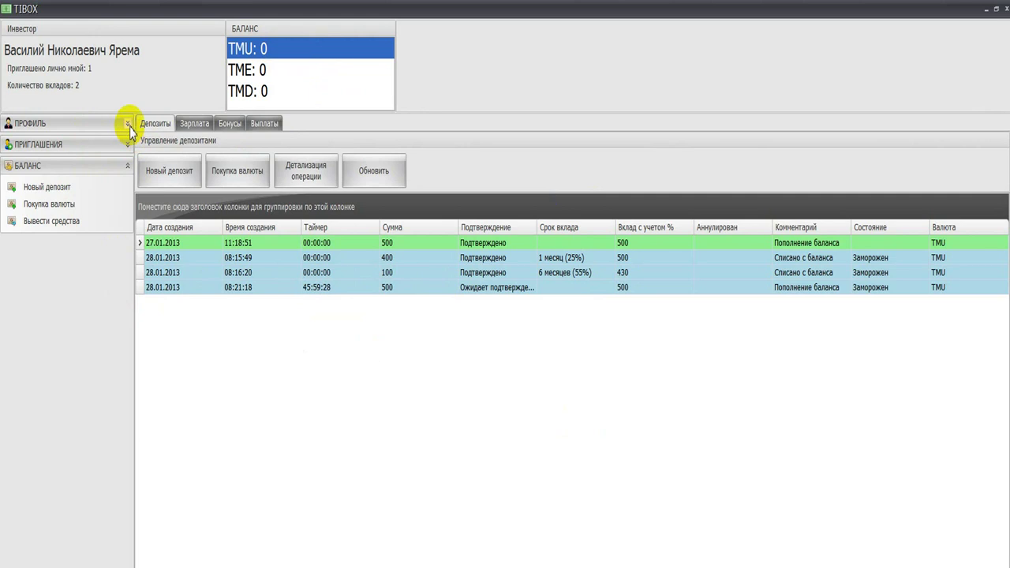
pyautogui.click(129, 125)
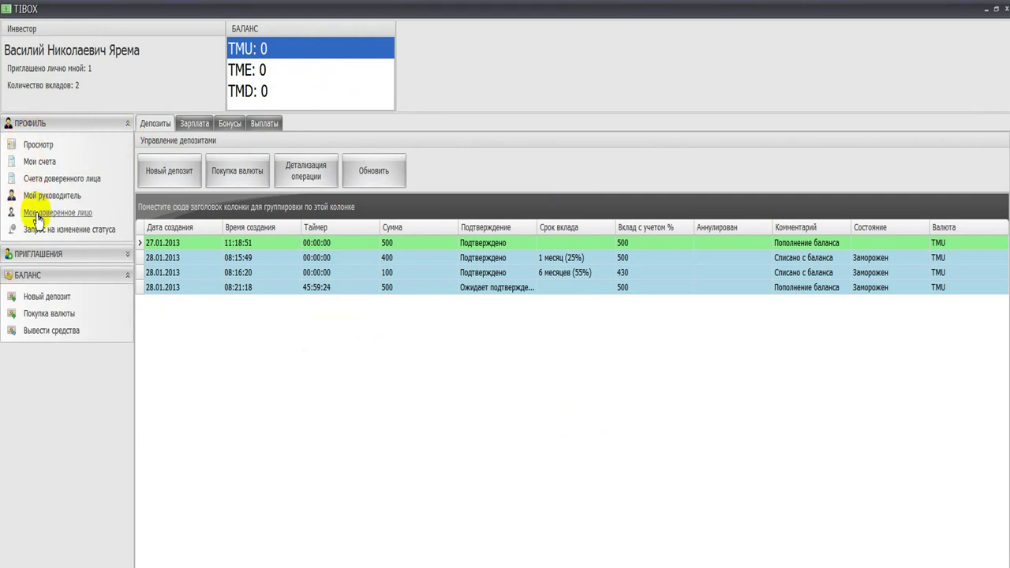
# Step: Check and close the trusted person's participant card, then open Счета доверенного лица
pyautogui.click(37, 213)
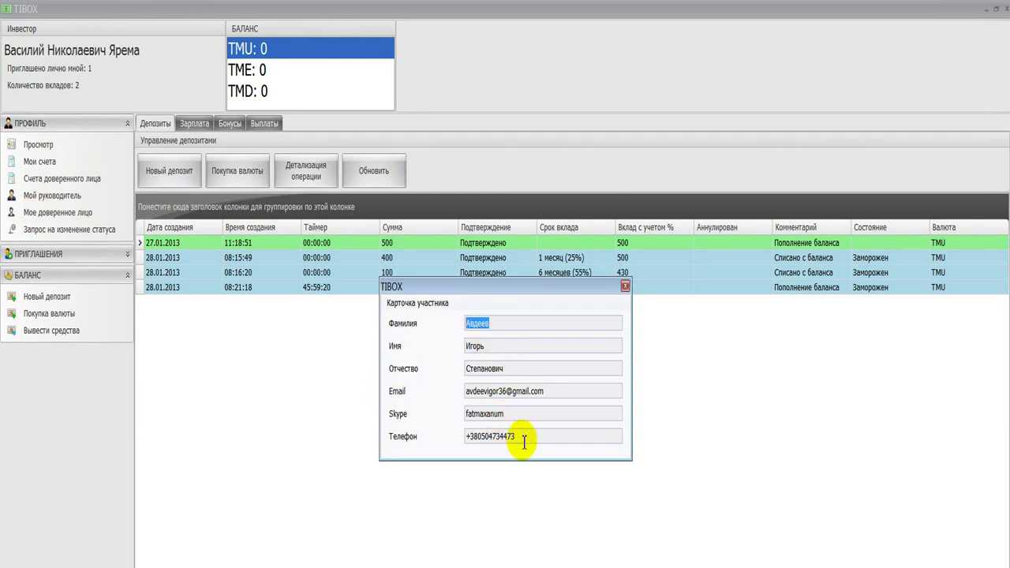
pyautogui.click(626, 285)
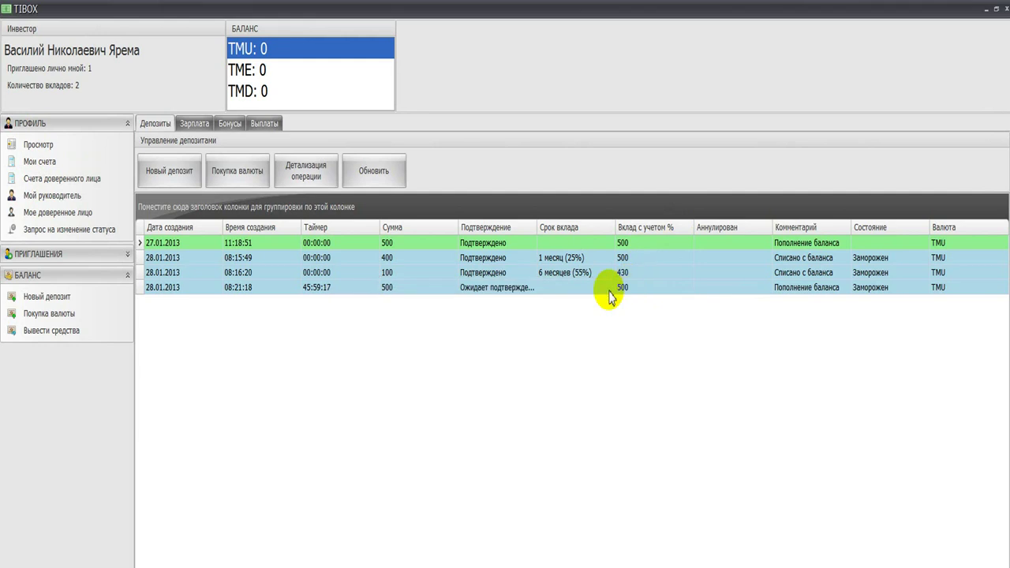
pyautogui.click(90, 183)
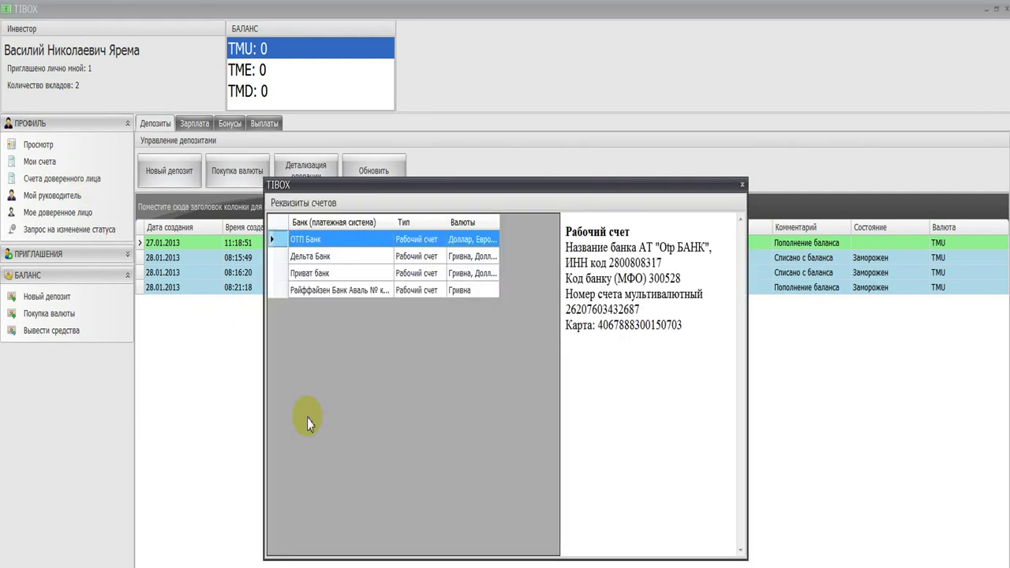
# Step: Review the ОТП, Дельта, Приват and Райффайзен account details, then close the window
pyautogui.click(385, 257)
pyautogui.click(386, 274)
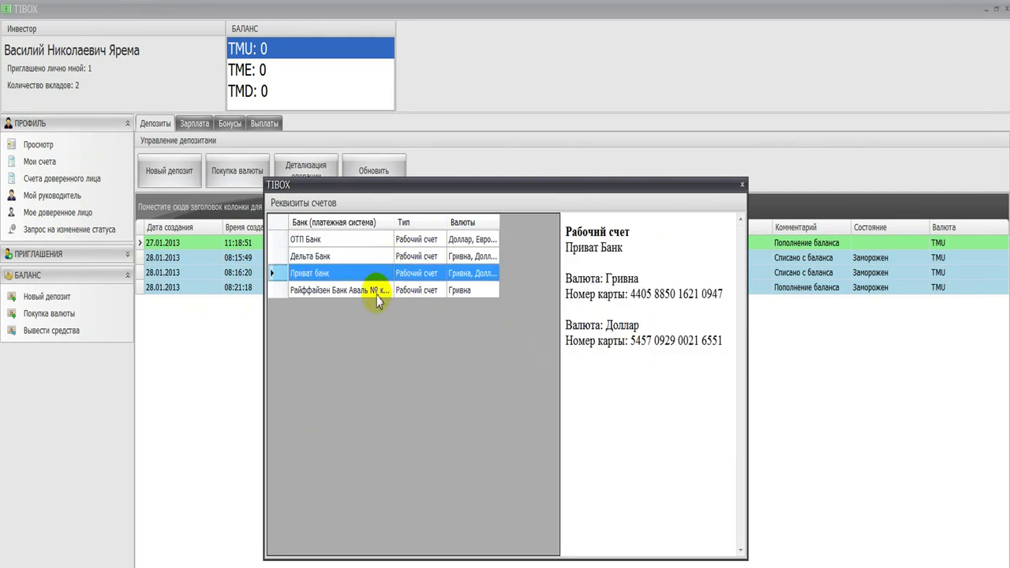
pyautogui.click(376, 292)
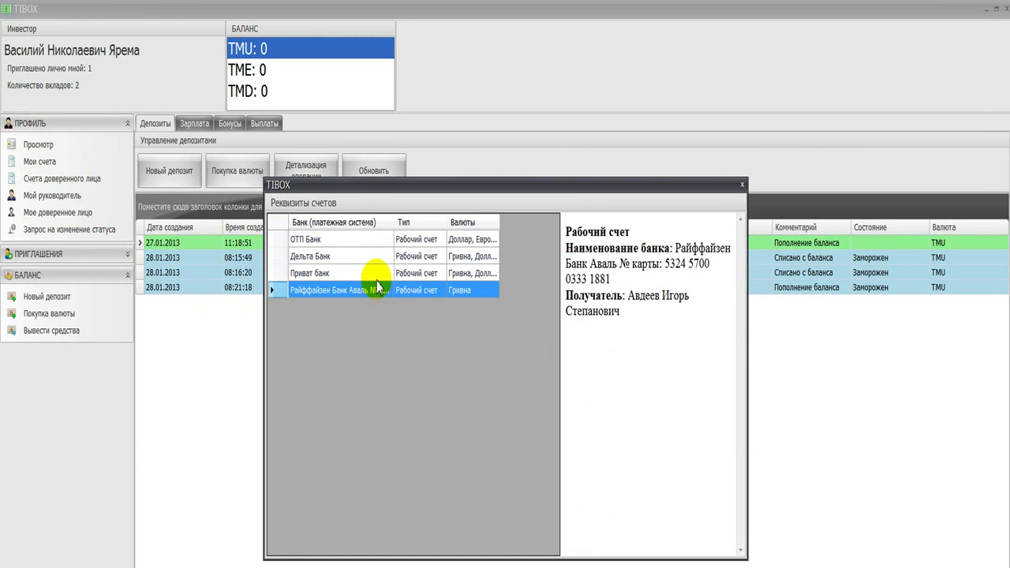
pyautogui.click(379, 272)
pyautogui.click(382, 258)
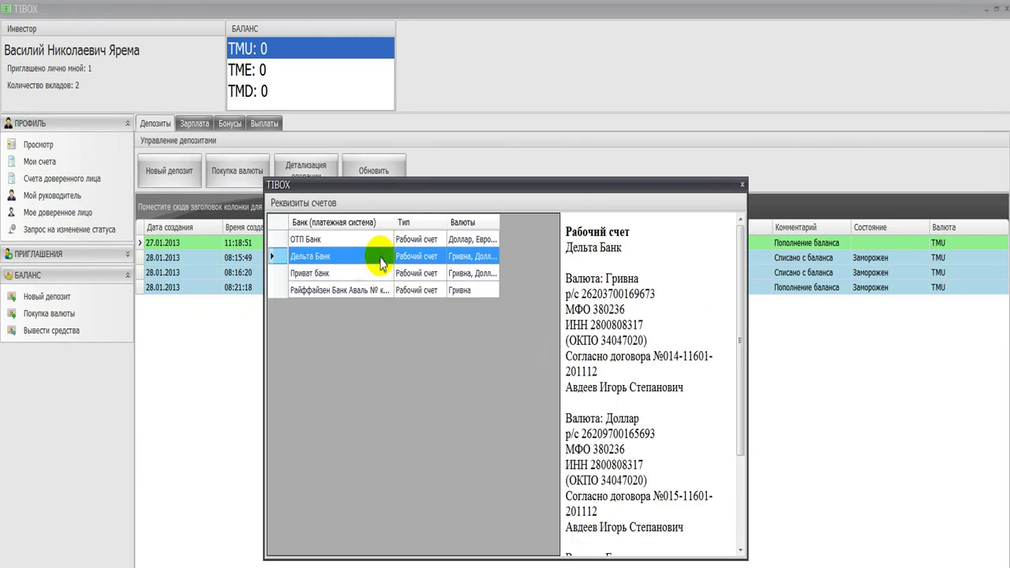
pyautogui.click(383, 244)
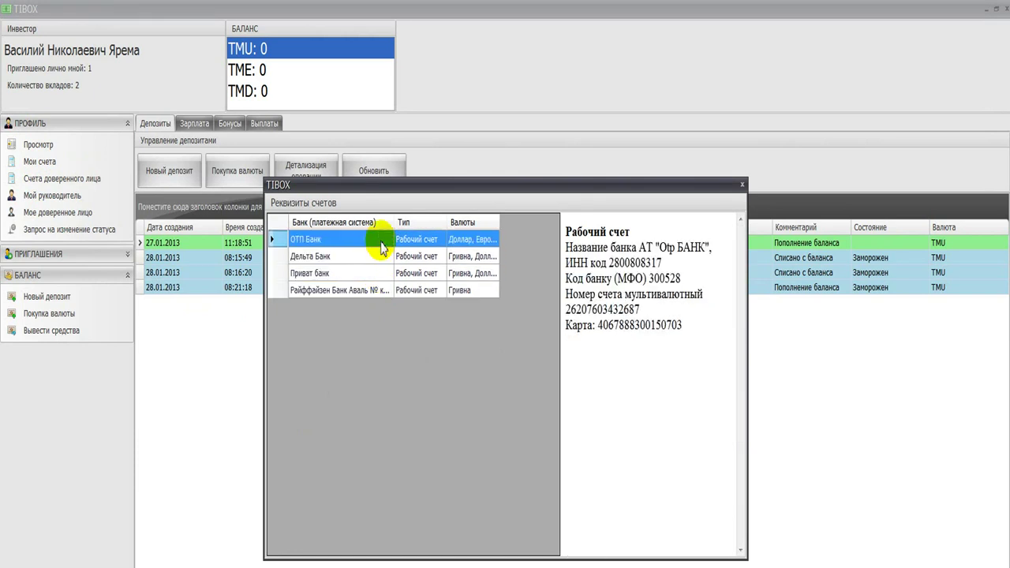
pyautogui.click(381, 259)
pyautogui.click(381, 273)
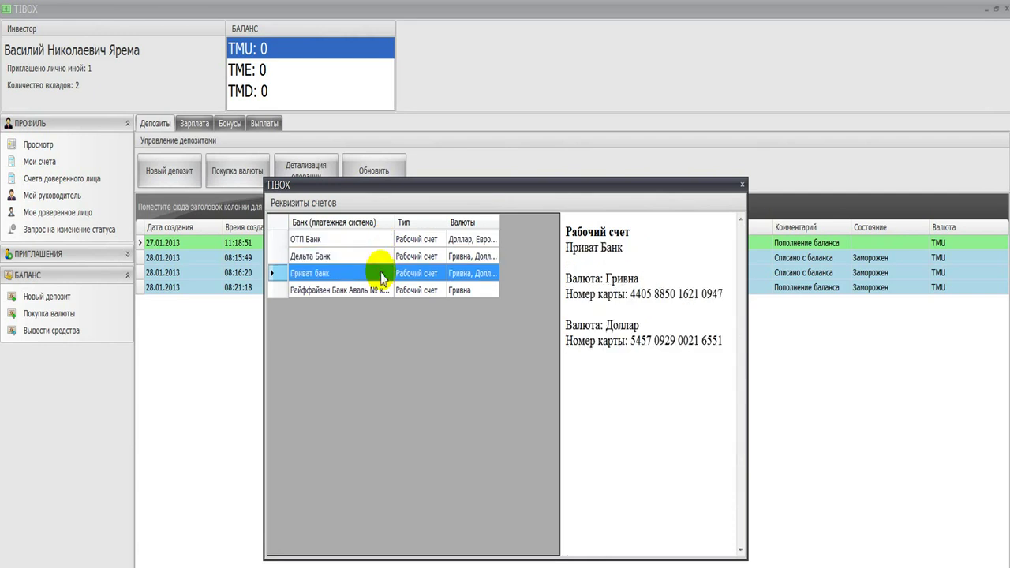
pyautogui.click(383, 291)
pyautogui.click(742, 185)
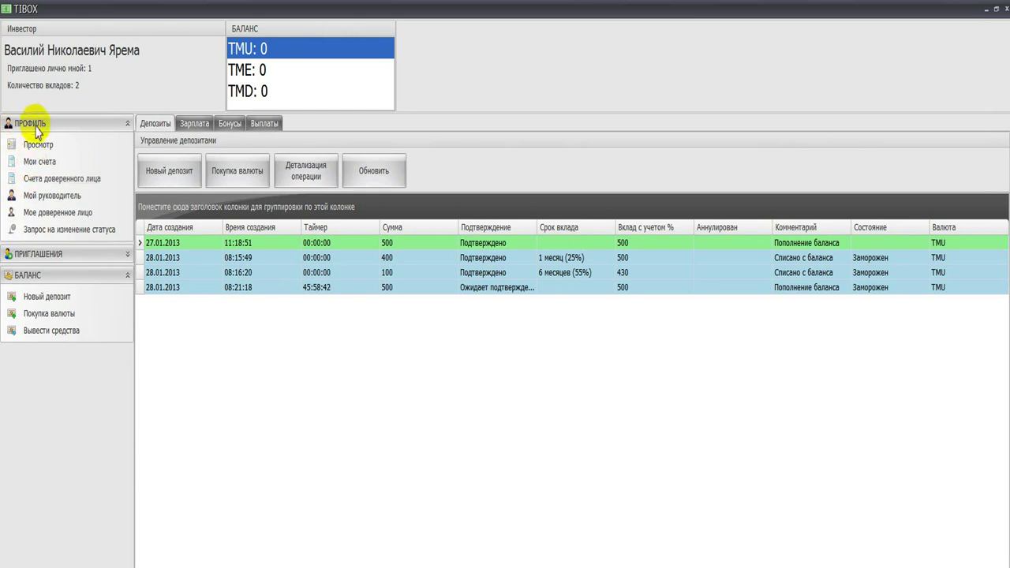
# Step: View and close the investor's profile card, then open Мои счета
pyautogui.click(40, 146)
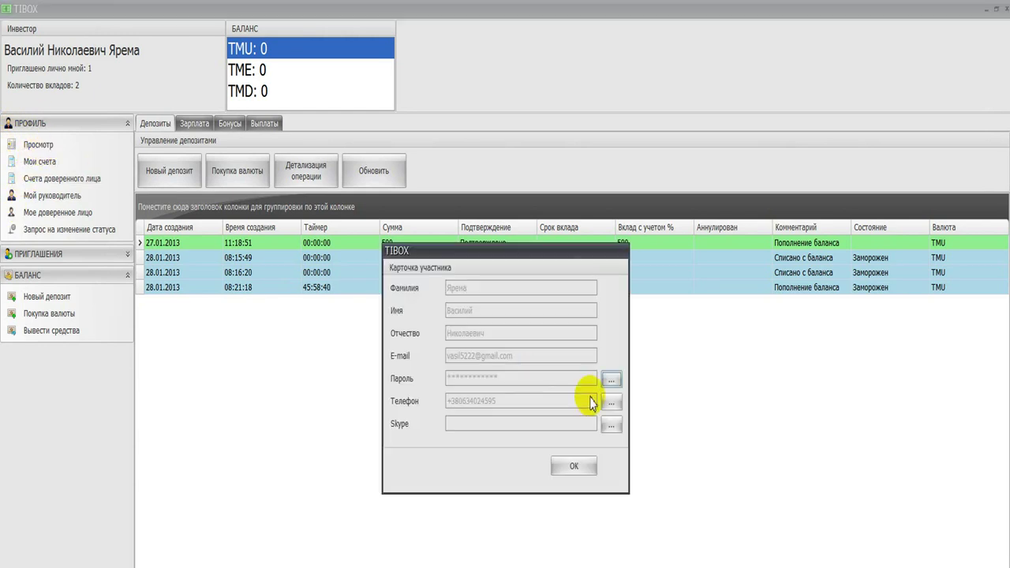
pyautogui.click(573, 467)
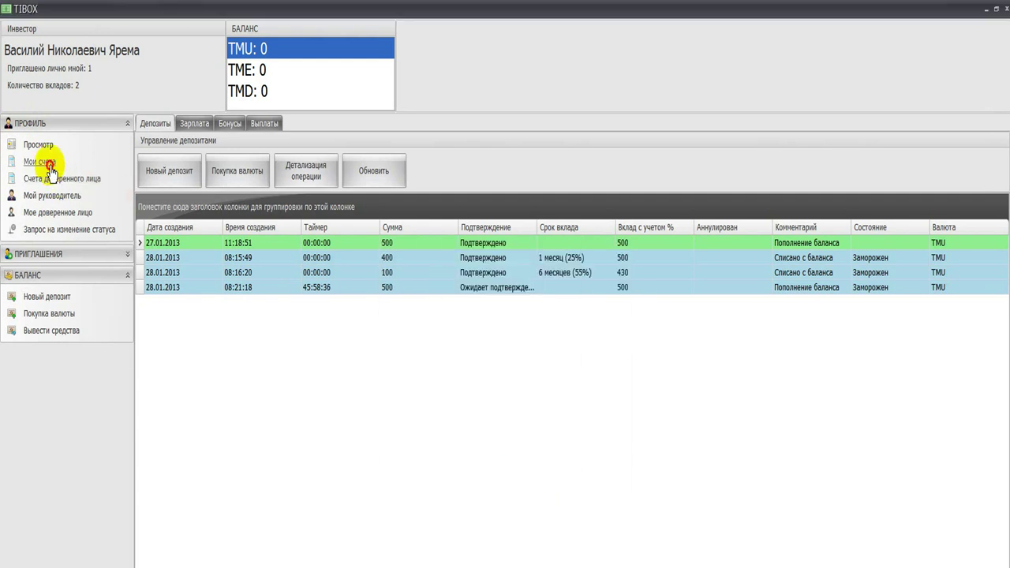
pyautogui.click(49, 165)
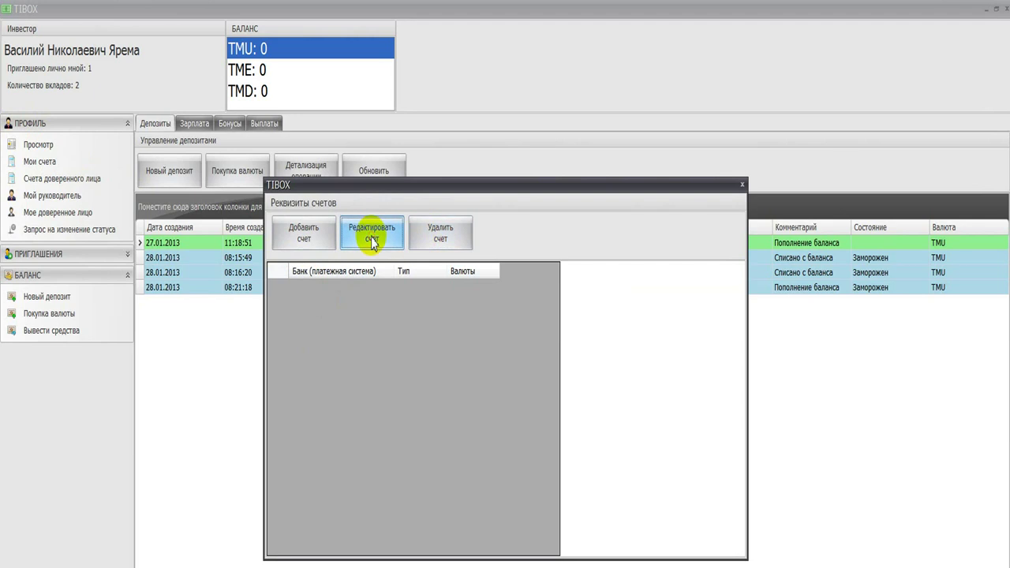
# Step: Start a new account with bank name Дельта Банк and a Номер карты detail holding the card number
pyautogui.click(324, 241)
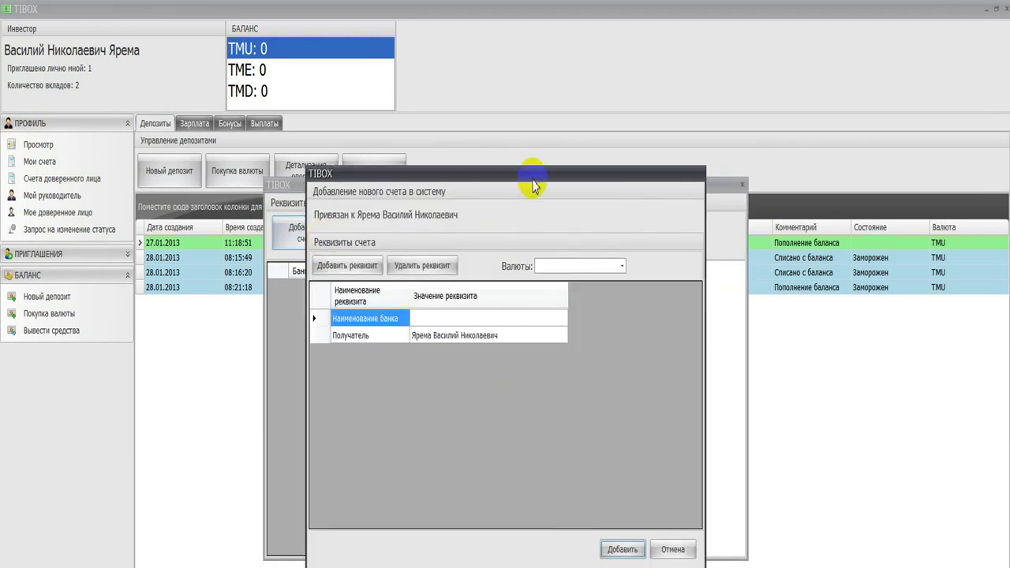
pyautogui.moveTo(532, 183); pyautogui.dragTo(491, 196)
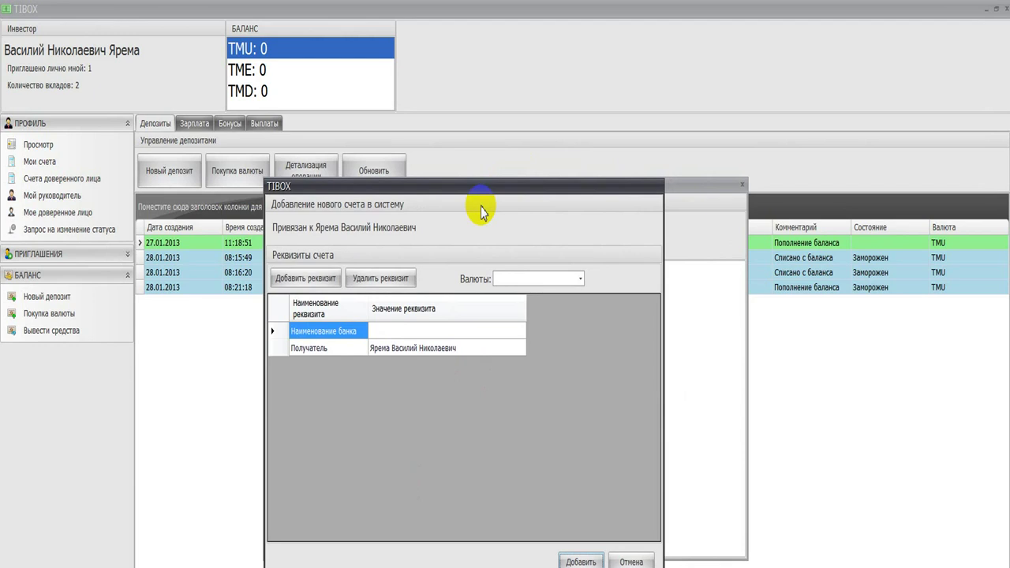
pyautogui.click(381, 333)
pyautogui.click(383, 335)
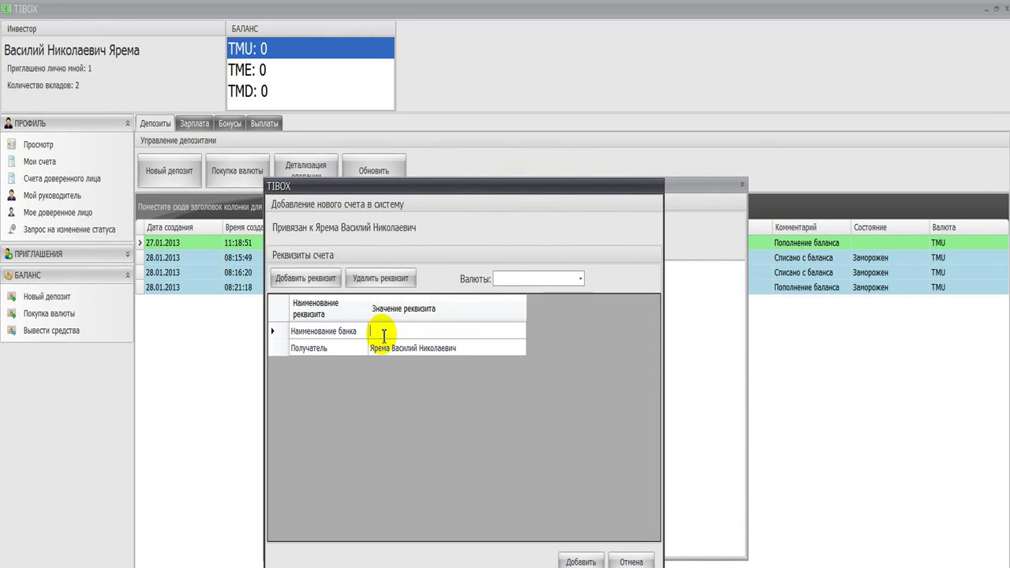
pyautogui.write('Дельта Банк')
pyautogui.click(306, 278)
pyautogui.click(325, 365)
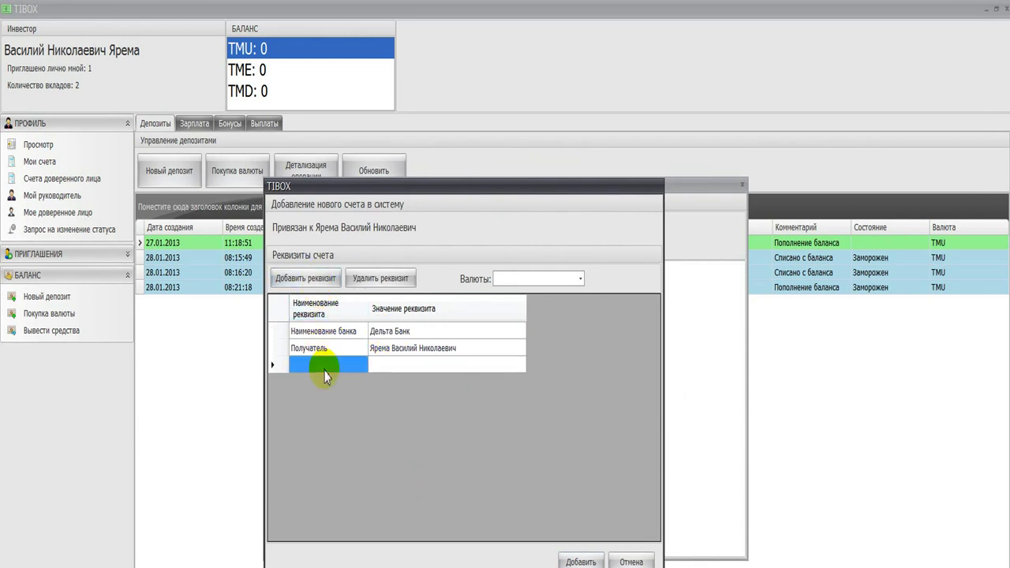
pyautogui.write('Номер карты')
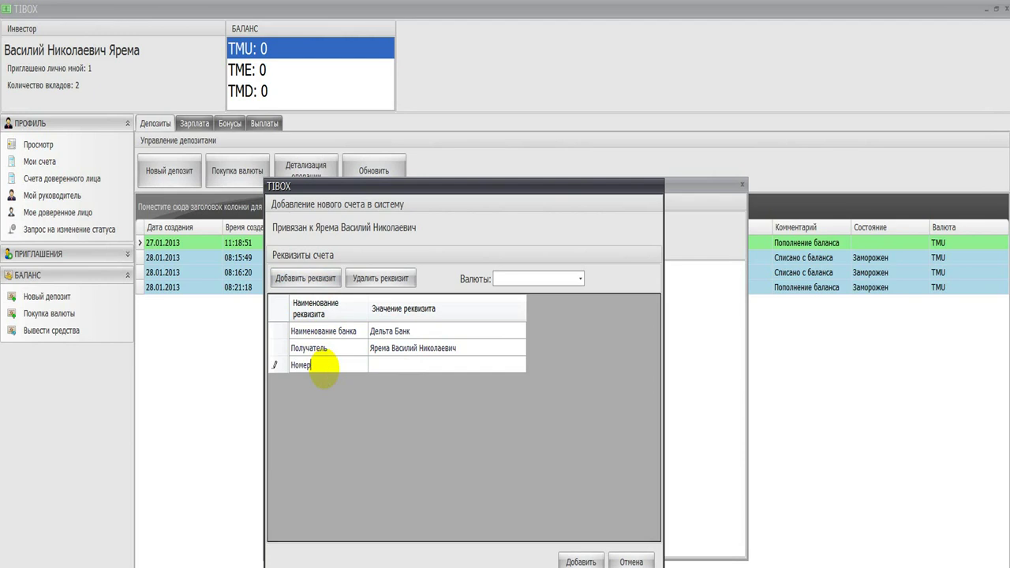
pyautogui.click(393, 368)
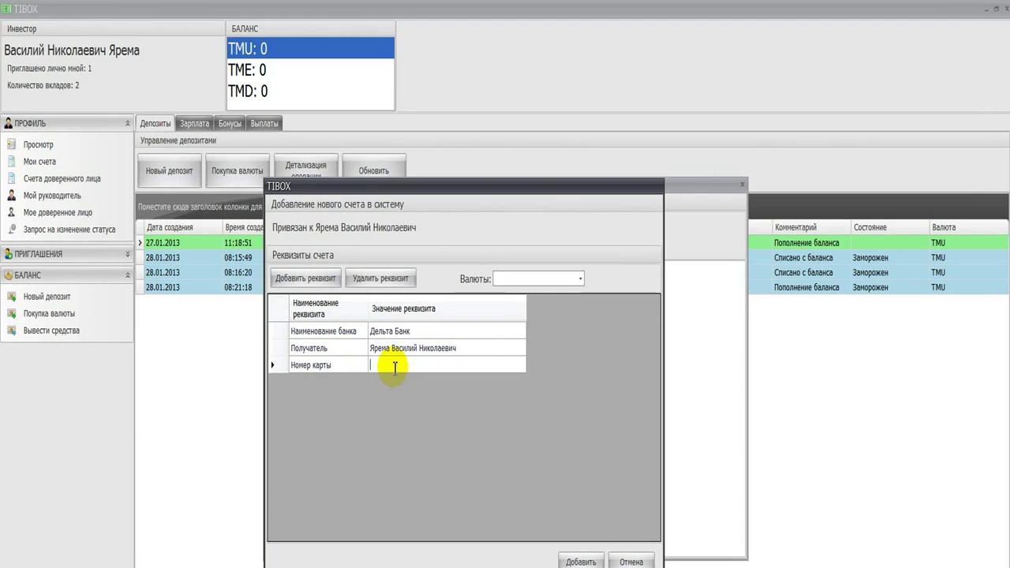
# Step: Set the account currency to Гривна after the required-fields warnings and save the account
pyautogui.click(592, 561)
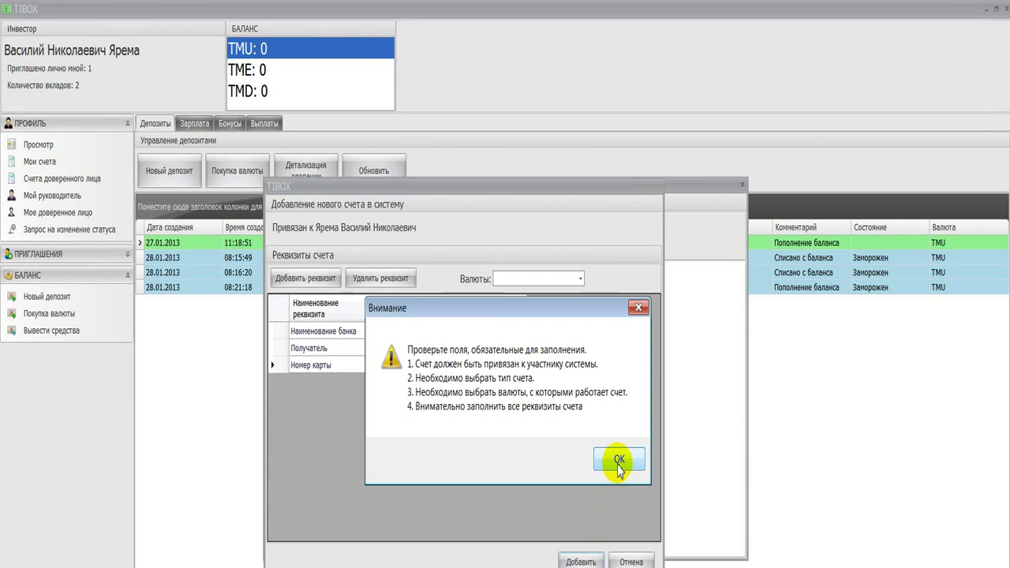
pyautogui.click(618, 464)
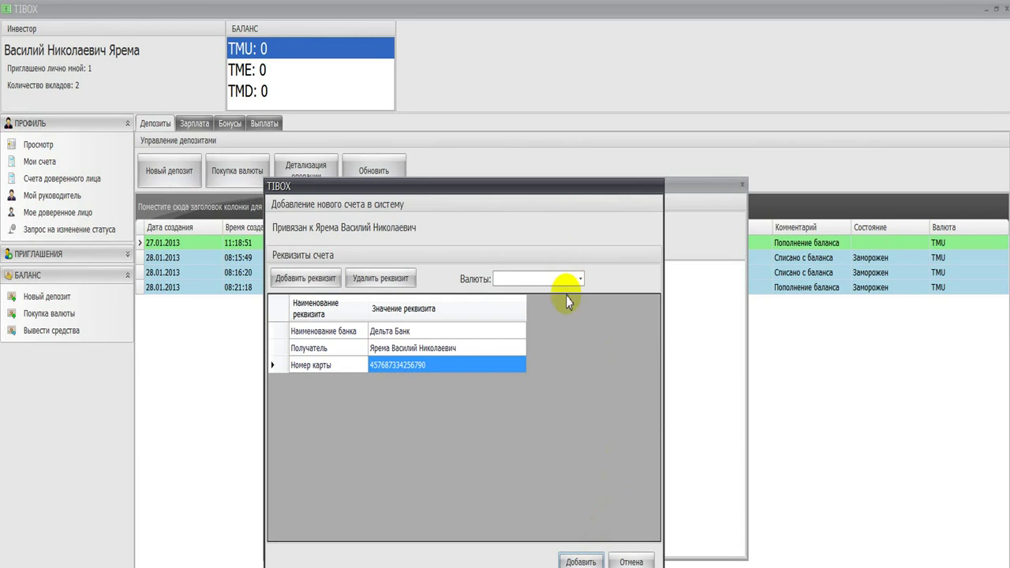
pyautogui.click(582, 559)
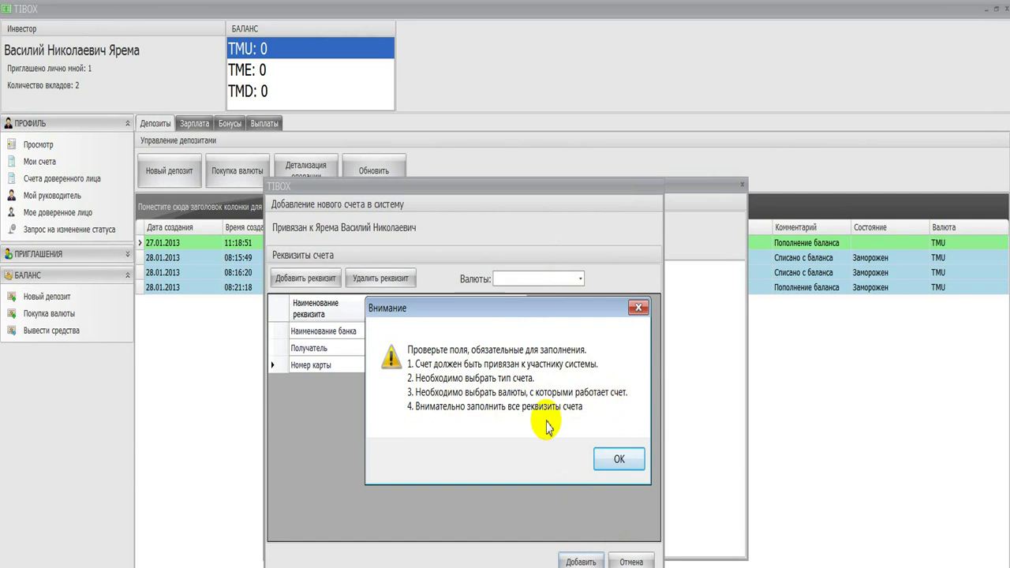
pyautogui.click(619, 464)
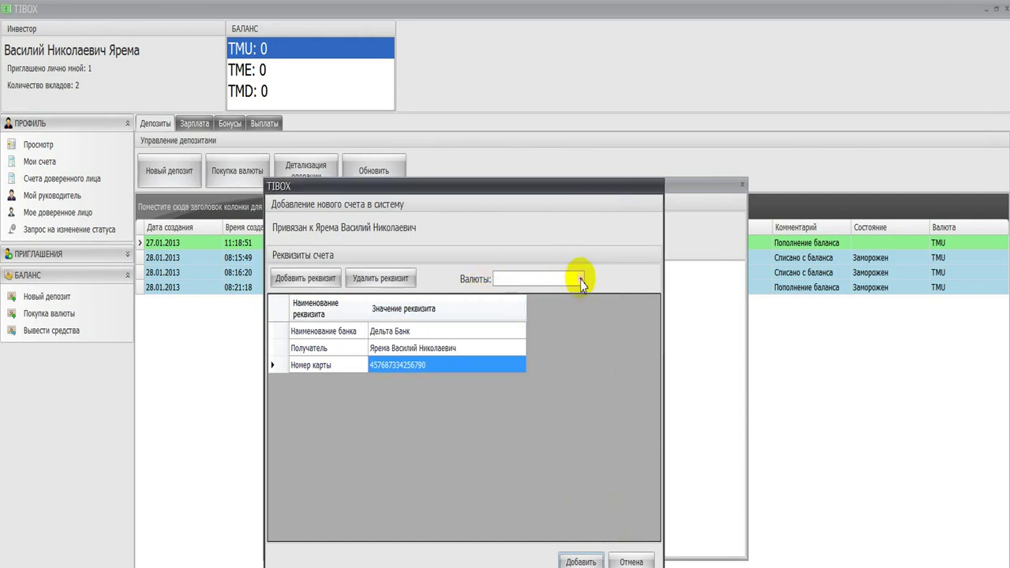
pyautogui.click(579, 279)
pyautogui.click(502, 309)
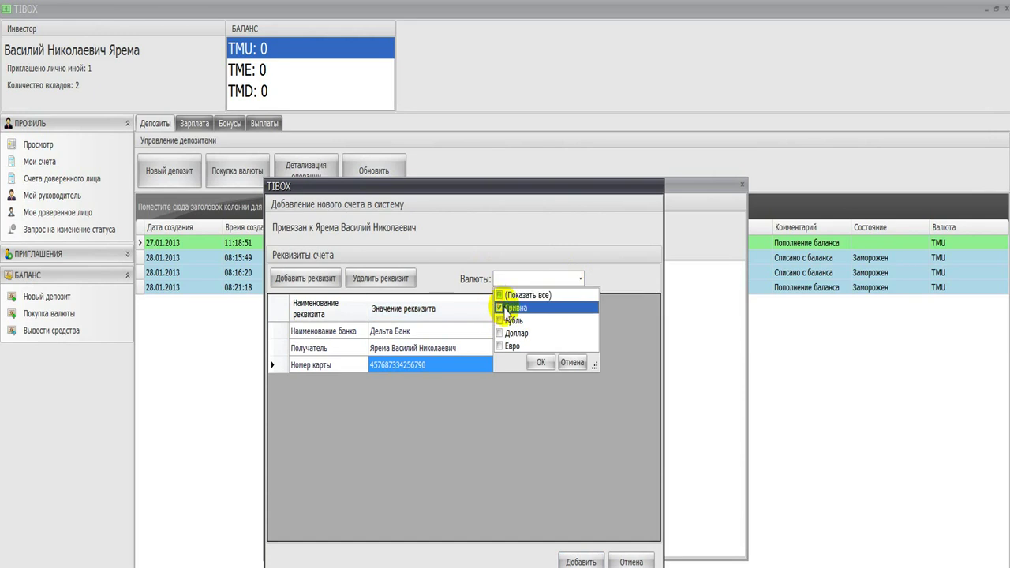
pyautogui.click(542, 366)
pyautogui.click(580, 562)
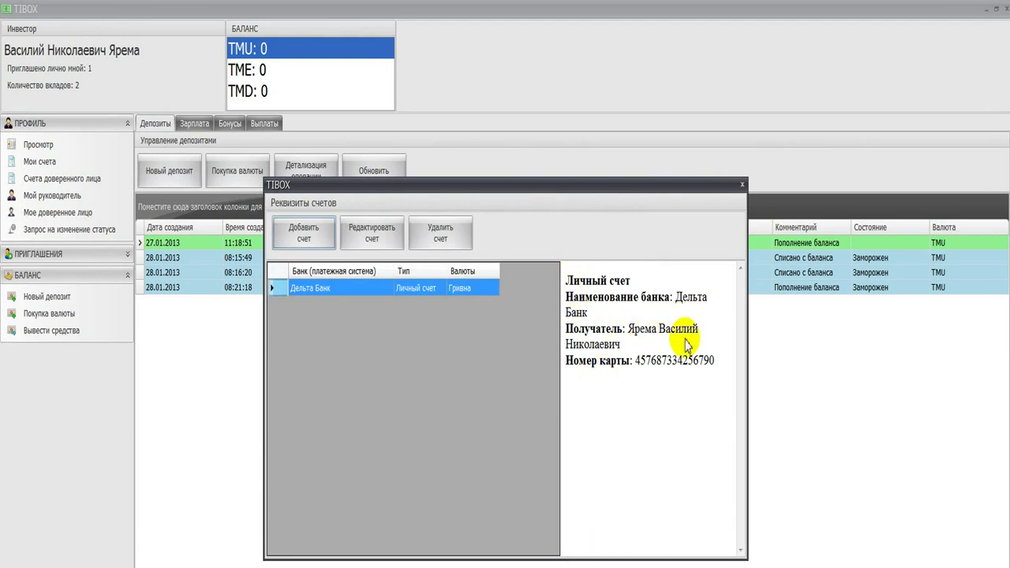
# Step: Reopen Мои счета, view the Дельта Банк account's details, and close the window
pyautogui.click(744, 185)
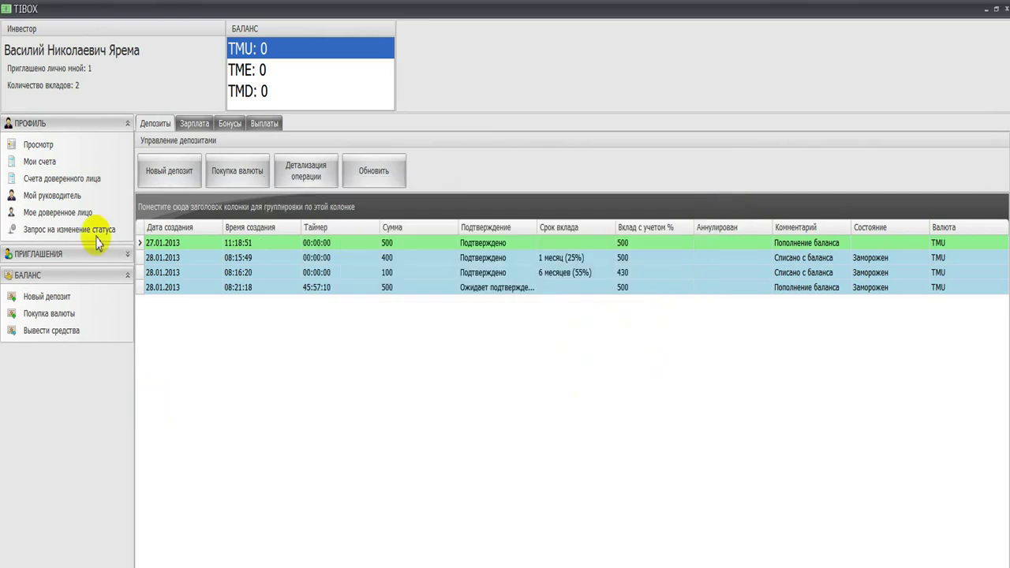
pyautogui.click(39, 162)
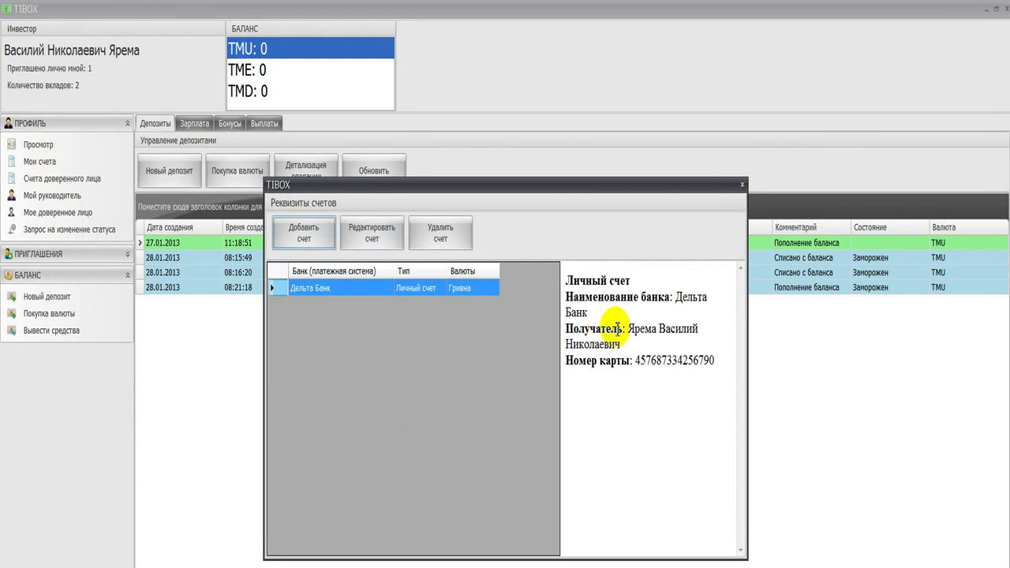
pyautogui.click(372, 290)
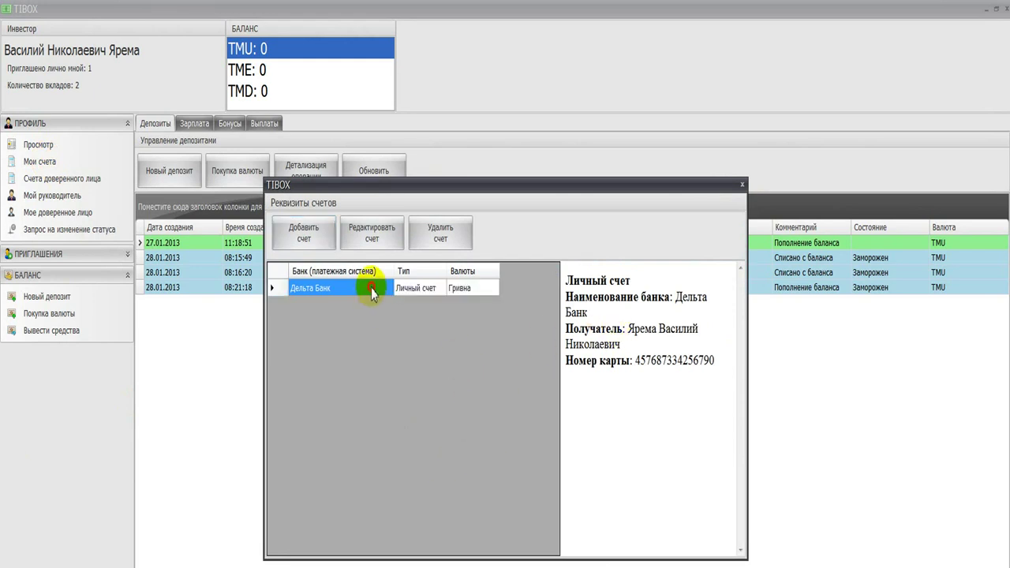
pyautogui.click(416, 288)
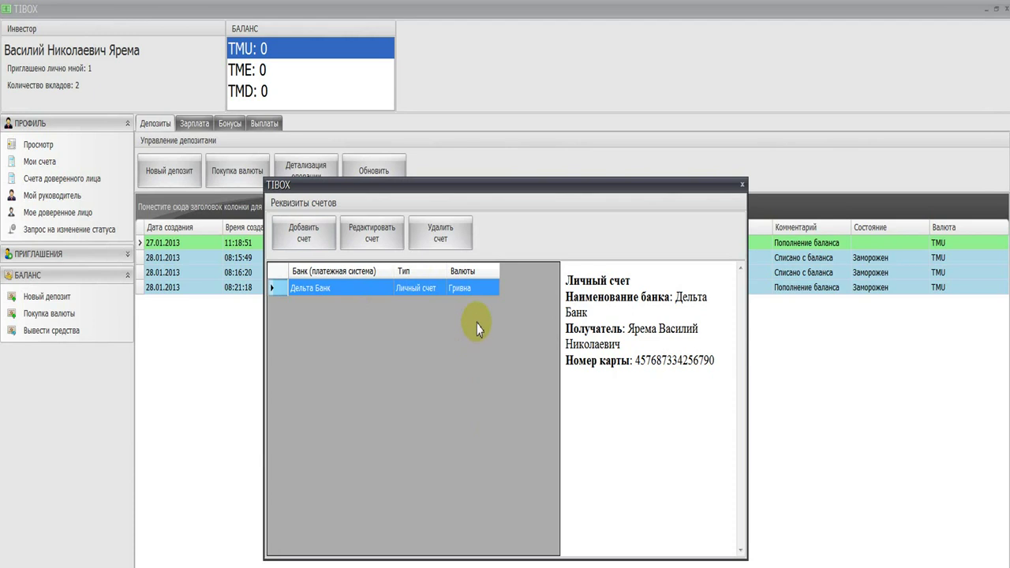
pyautogui.click(742, 185)
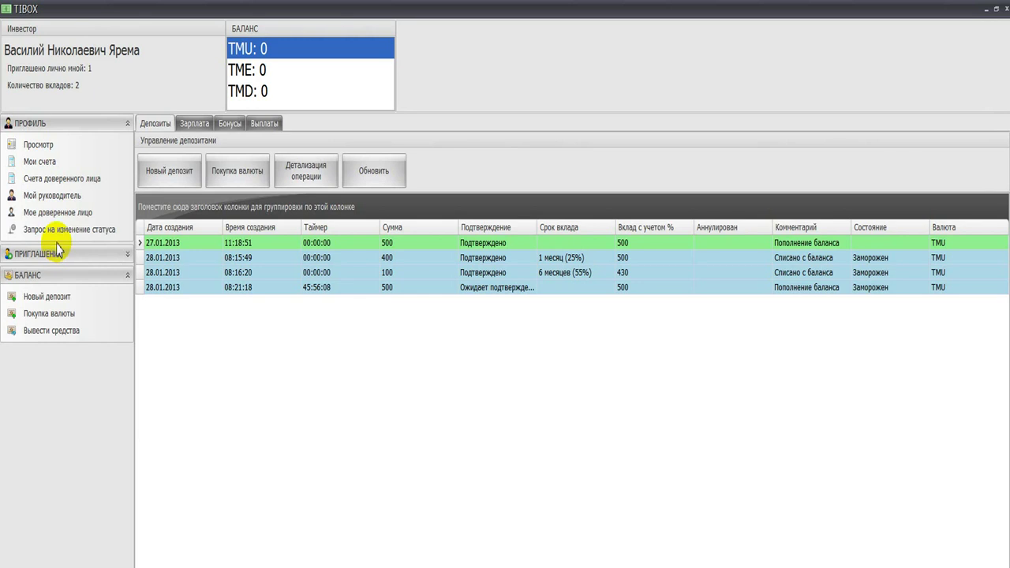
# Step: Collapse ПРОФИЛЬ and БАЛАНС, expand ПРИГЛАШЕНИЯ, and review the one pending (Ожидает) invited participant
pyautogui.click(127, 123)
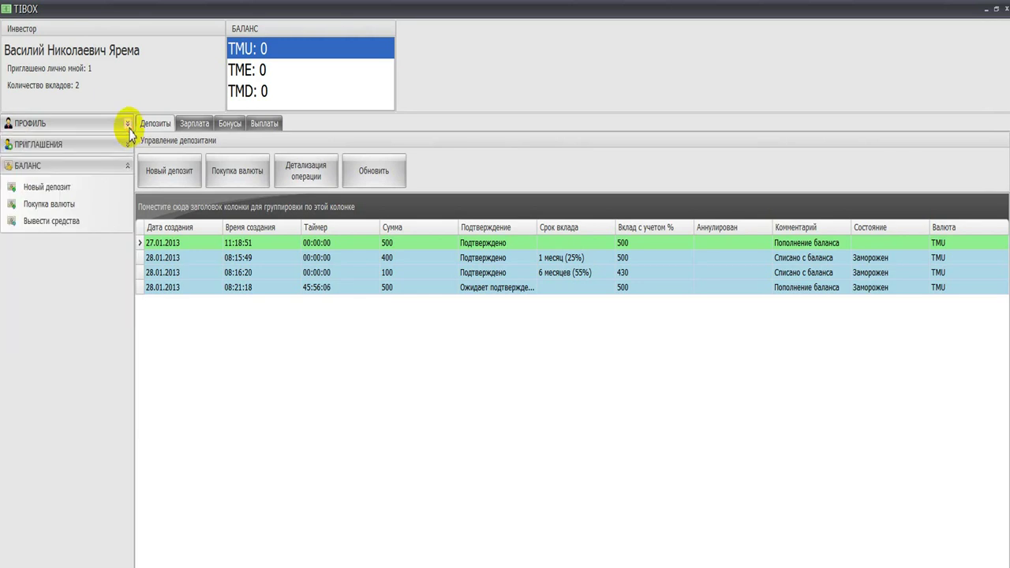
pyautogui.click(127, 166)
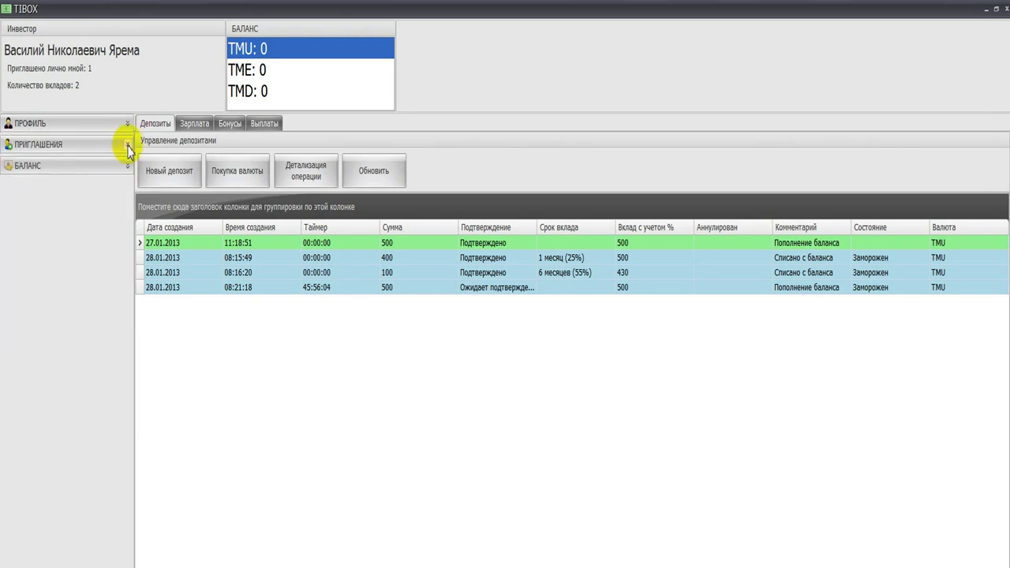
pyautogui.click(127, 145)
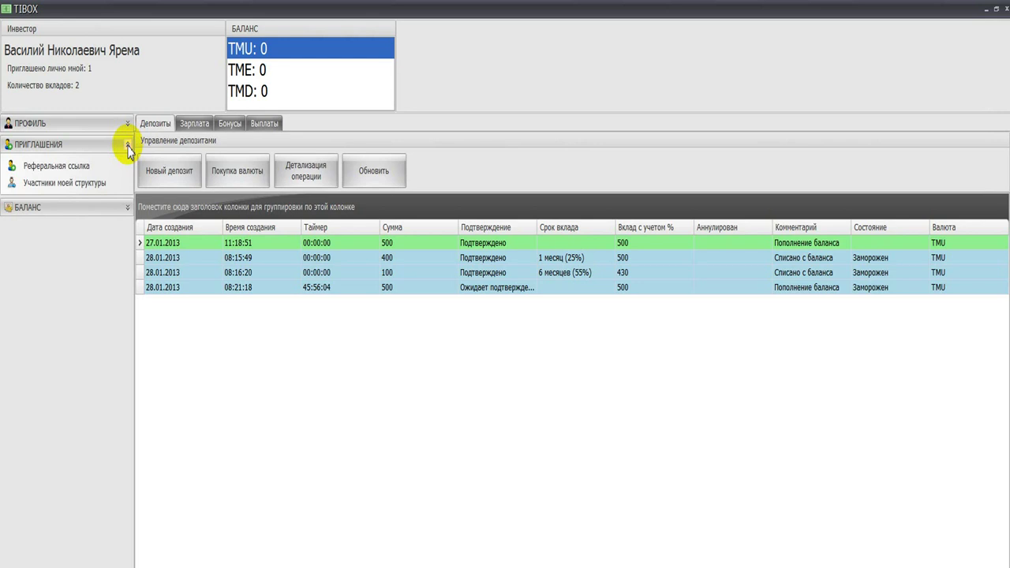
pyautogui.click(57, 188)
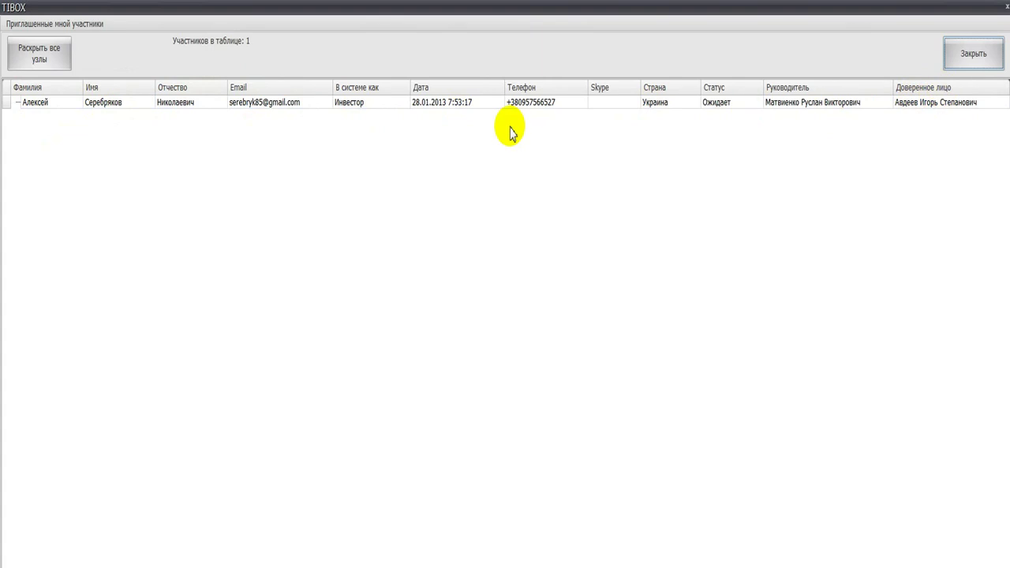
pyautogui.click(986, 54)
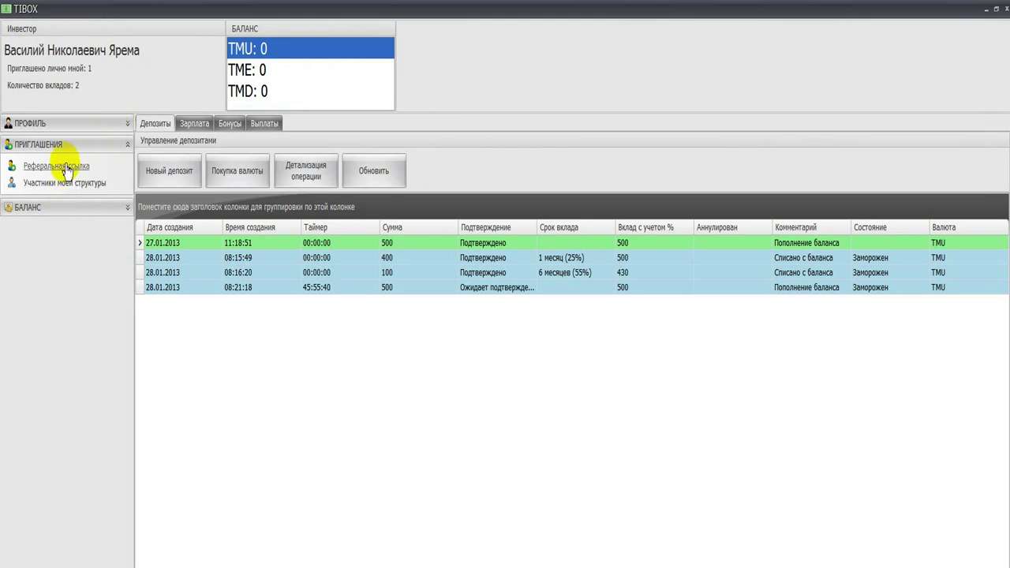
pyautogui.click(66, 167)
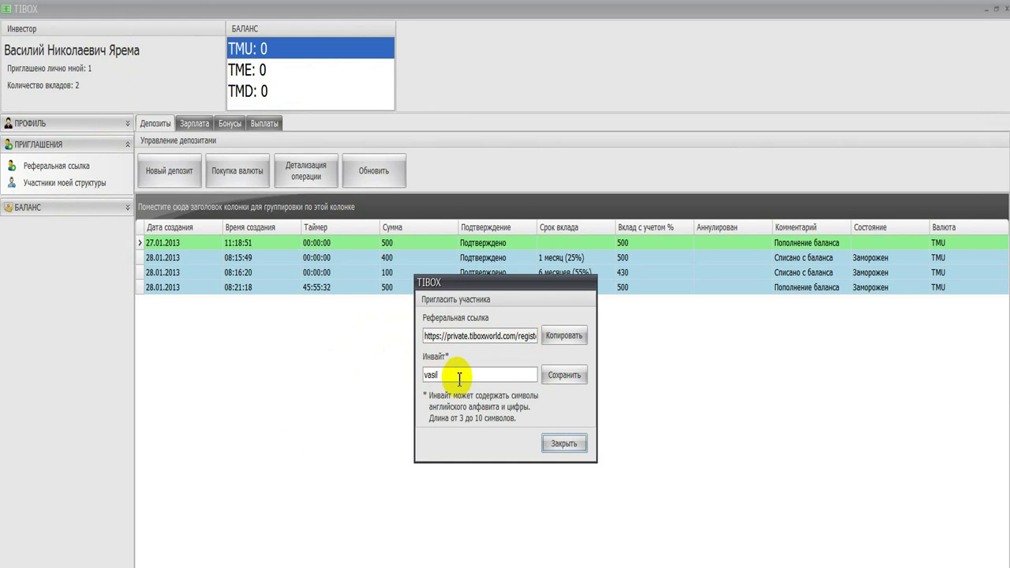
pyautogui.click(449, 377)
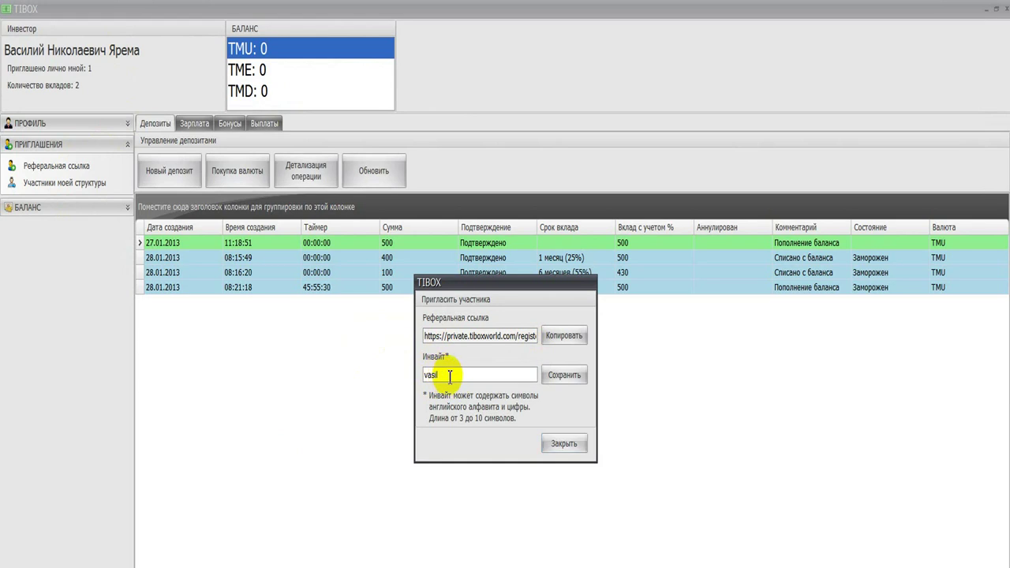
pyautogui.press('BackSpace')
pyautogui.press('BackSpace')
pyautogui.press('BackSpace')
pyautogui.press('BackSpace')
pyautogui.press('BackSpace')
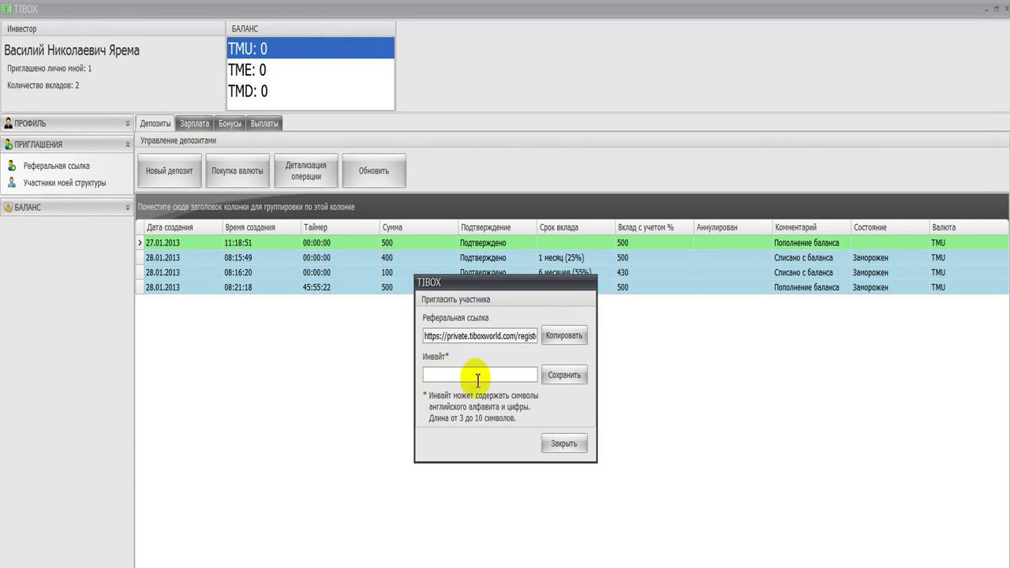
pyautogui.click(567, 444)
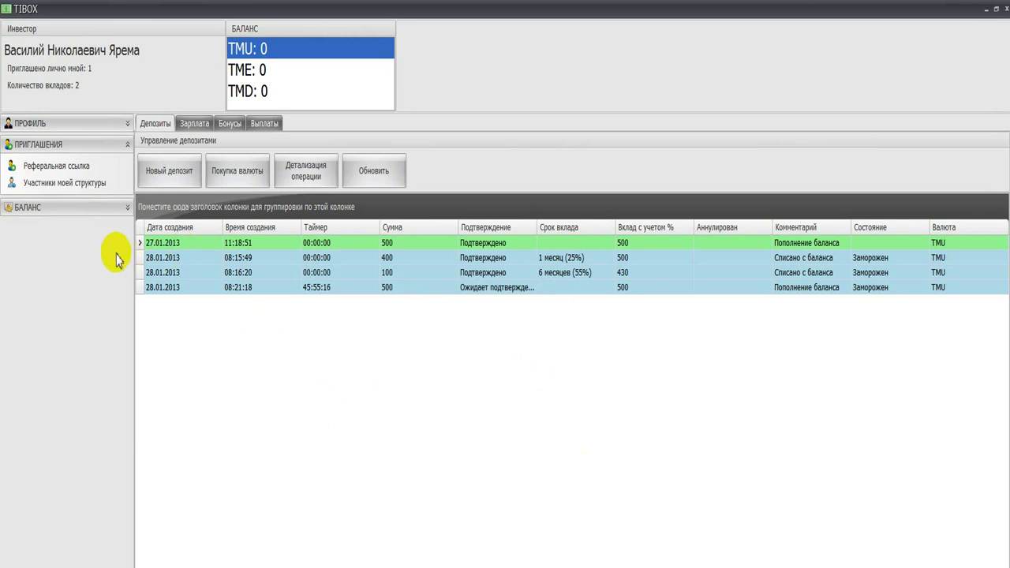
pyautogui.click(54, 169)
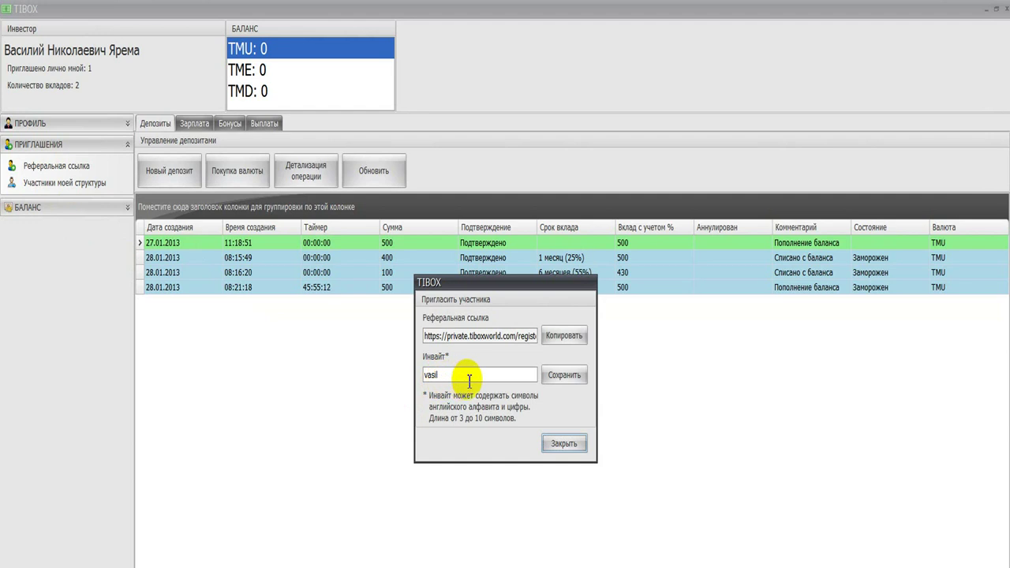
pyautogui.click(579, 444)
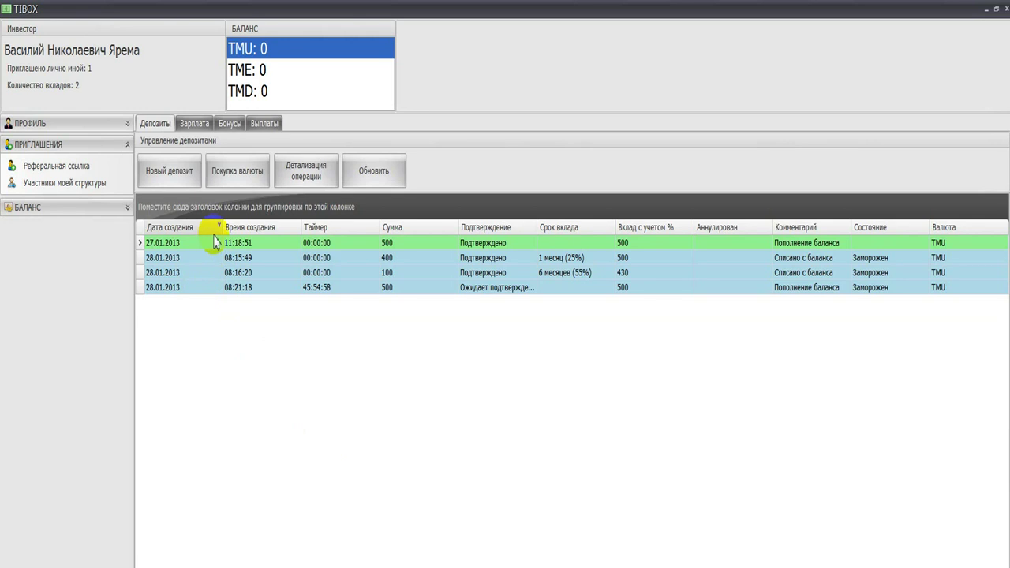
pyautogui.doubleClick(387, 259)
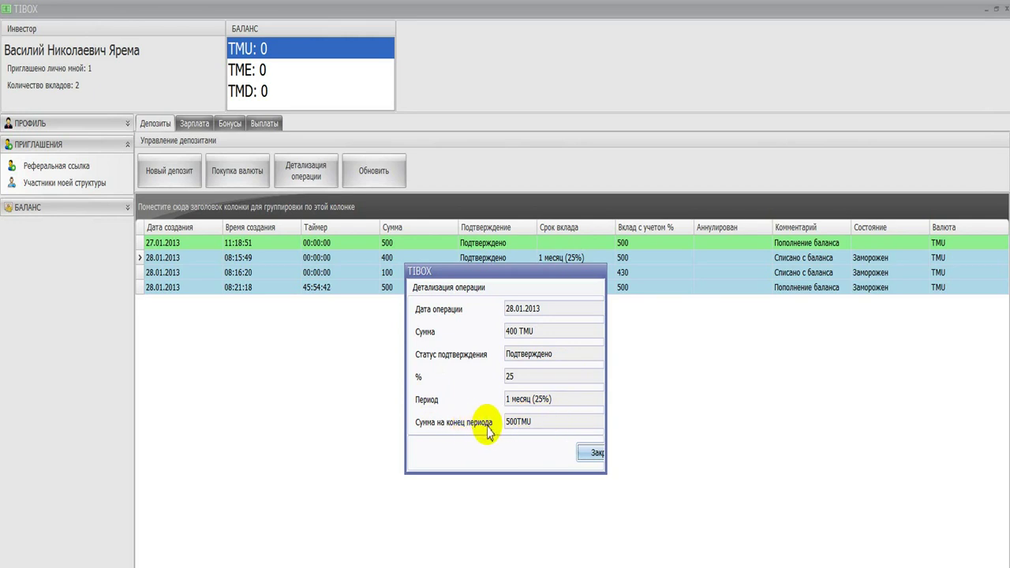
pyautogui.click(590, 453)
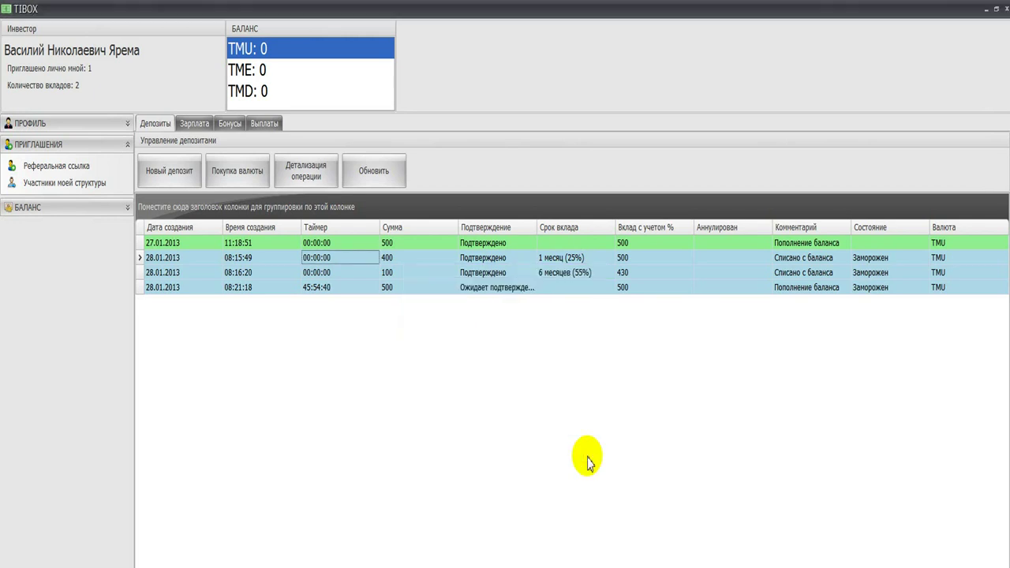
pyautogui.doubleClick(447, 259)
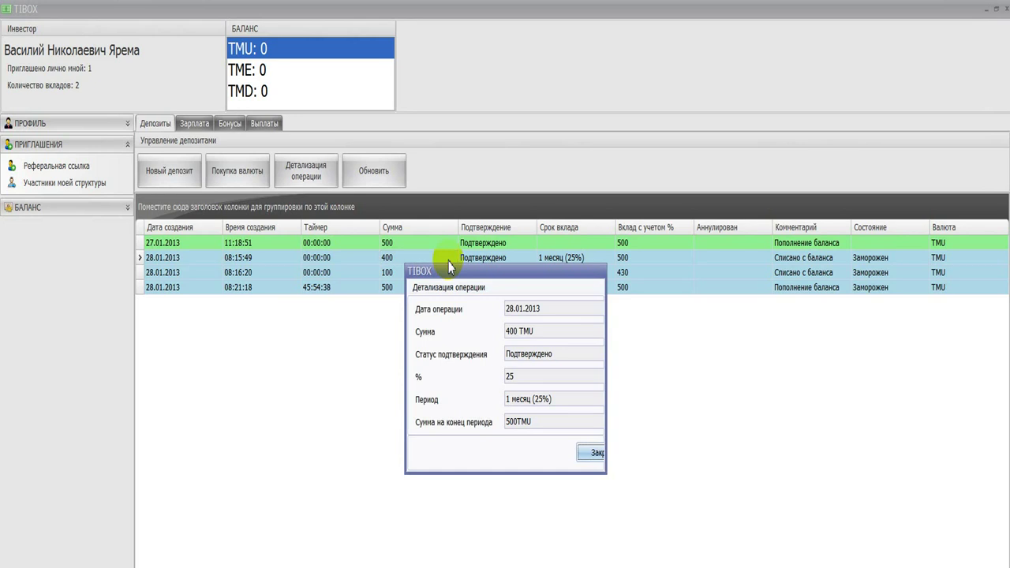
pyautogui.click(592, 453)
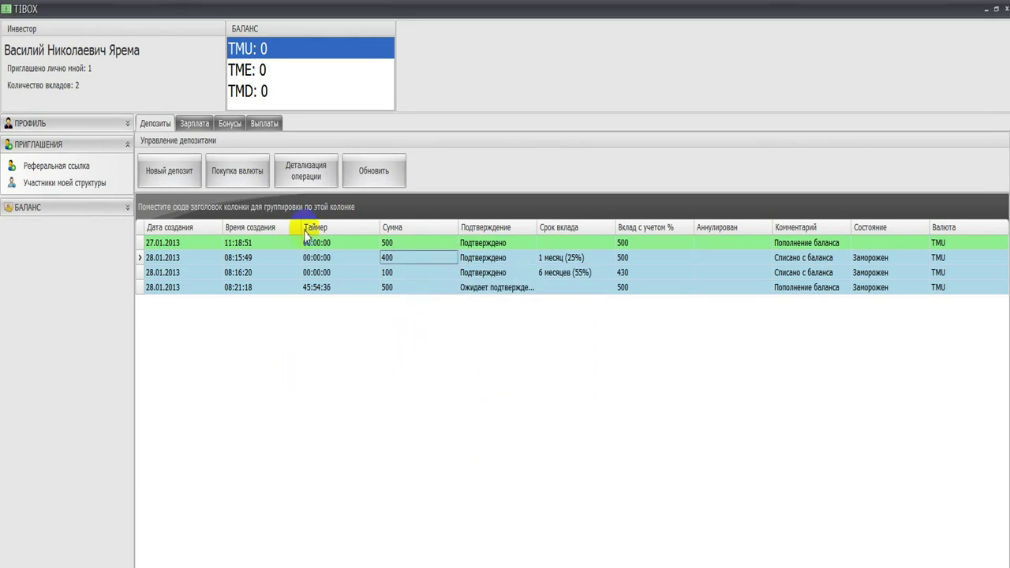
pyautogui.click(313, 173)
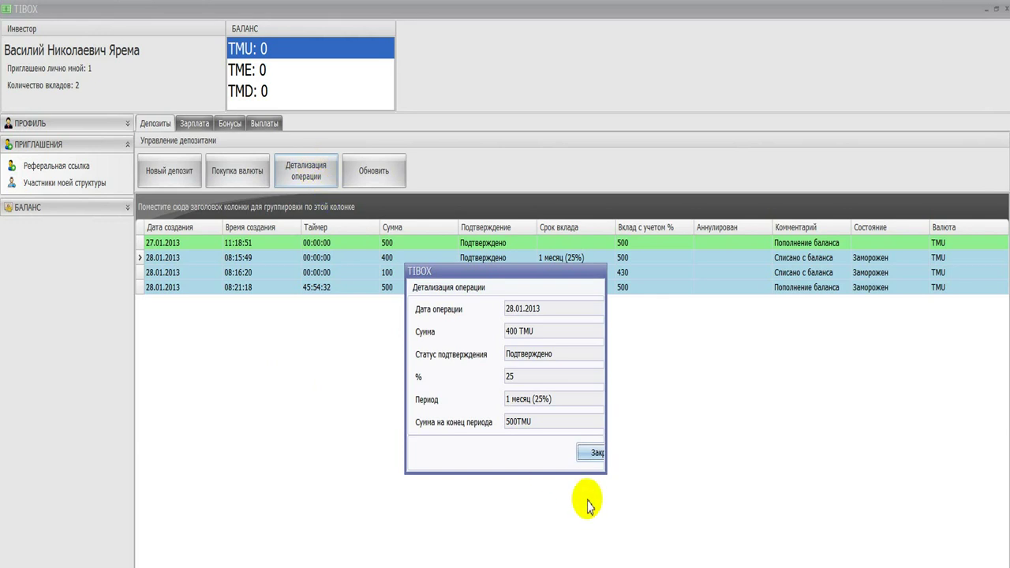
pyautogui.click(590, 457)
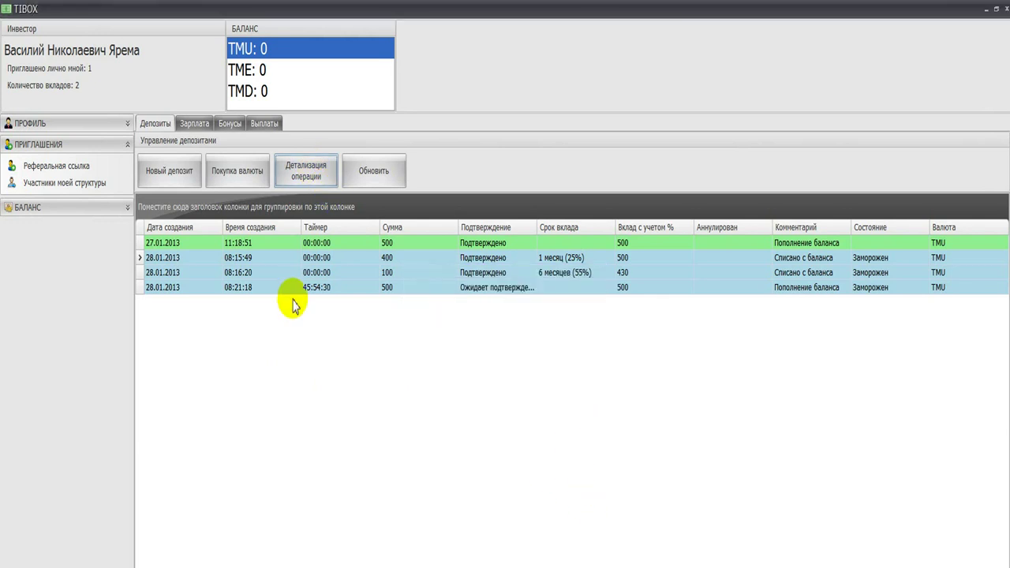